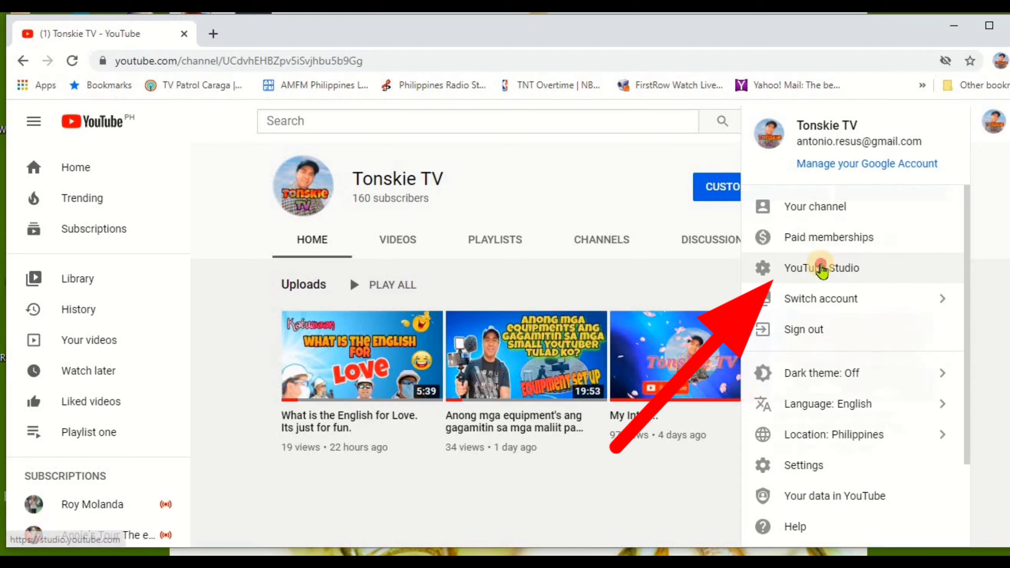
# Review the channel's Partner Program eligibility on YouTube Studio's Monetization page and return to the public channel page.
pyautogui.click(821, 271)
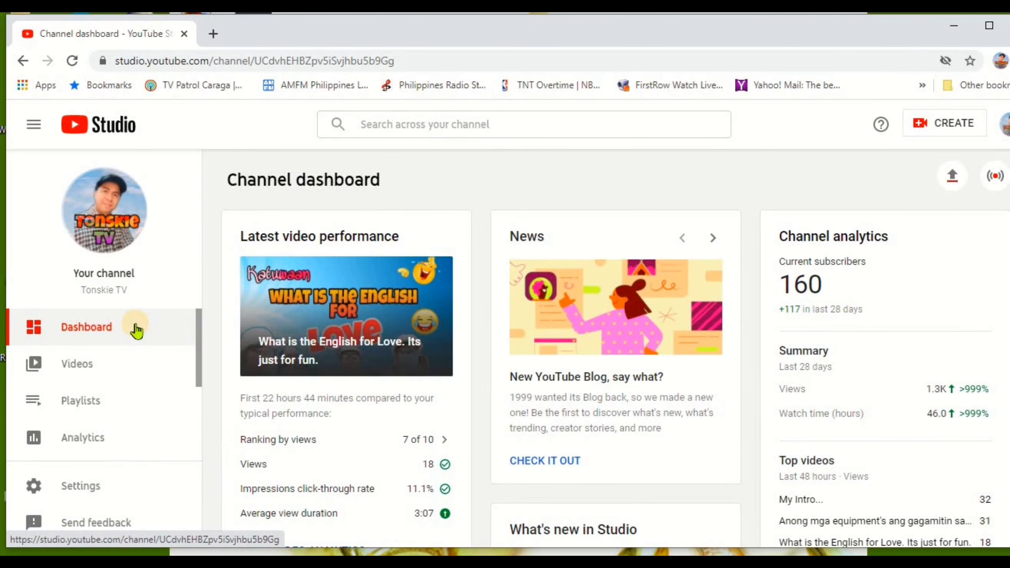
pyautogui.scroll(-3, 136, 331)
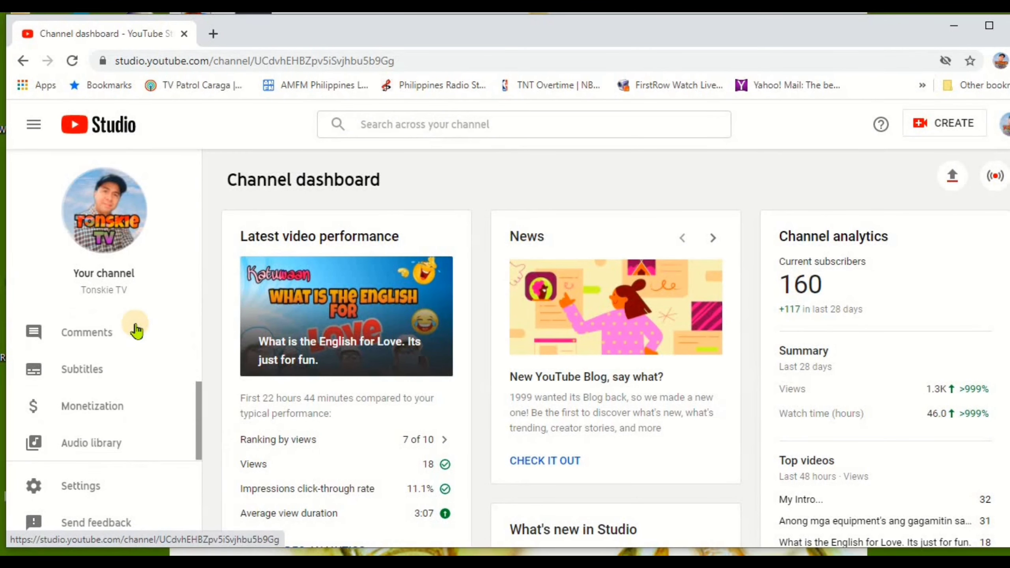
pyautogui.click(93, 409)
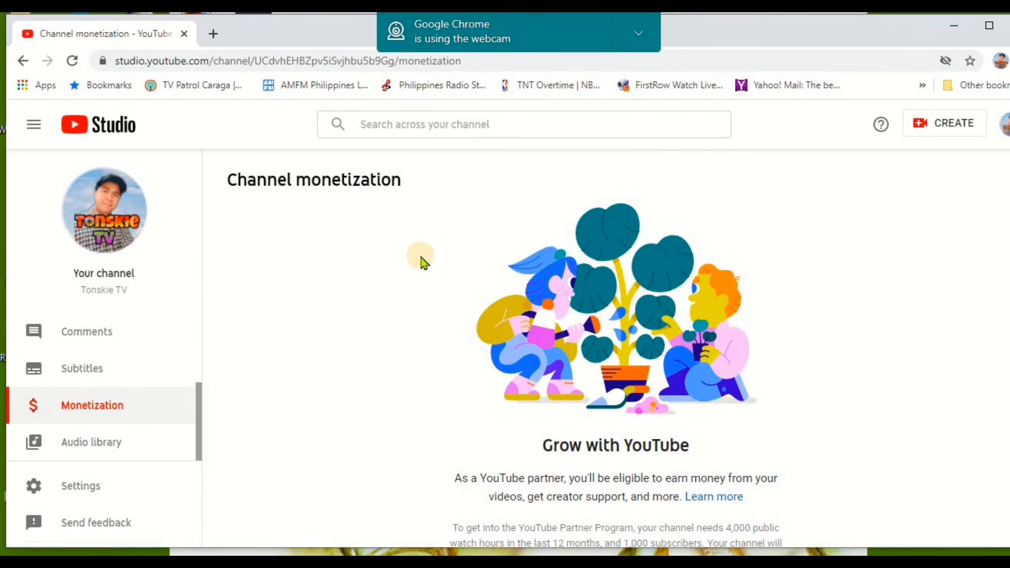
pyautogui.scroll(-4, 424, 263)
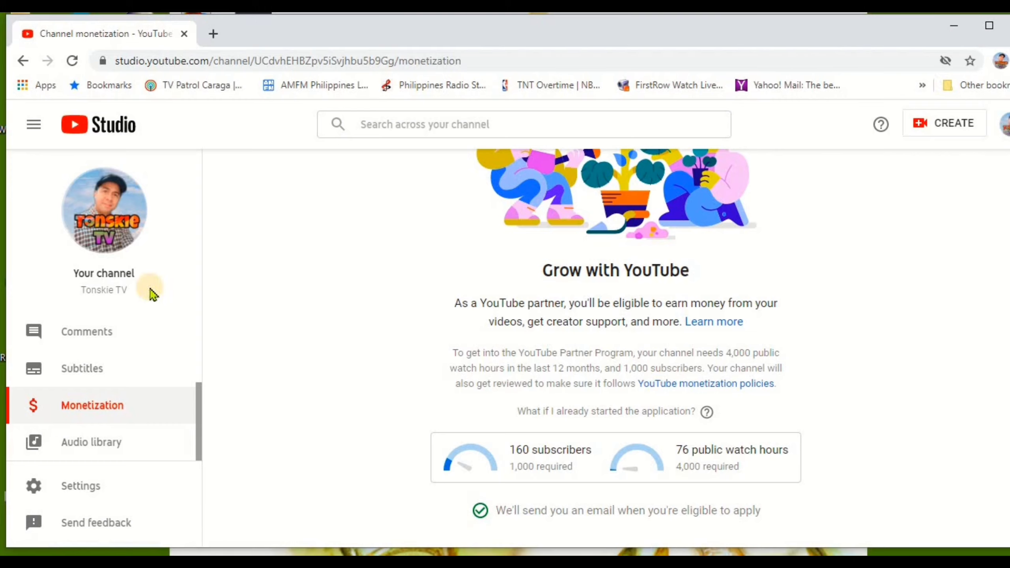
pyautogui.click(24, 61)
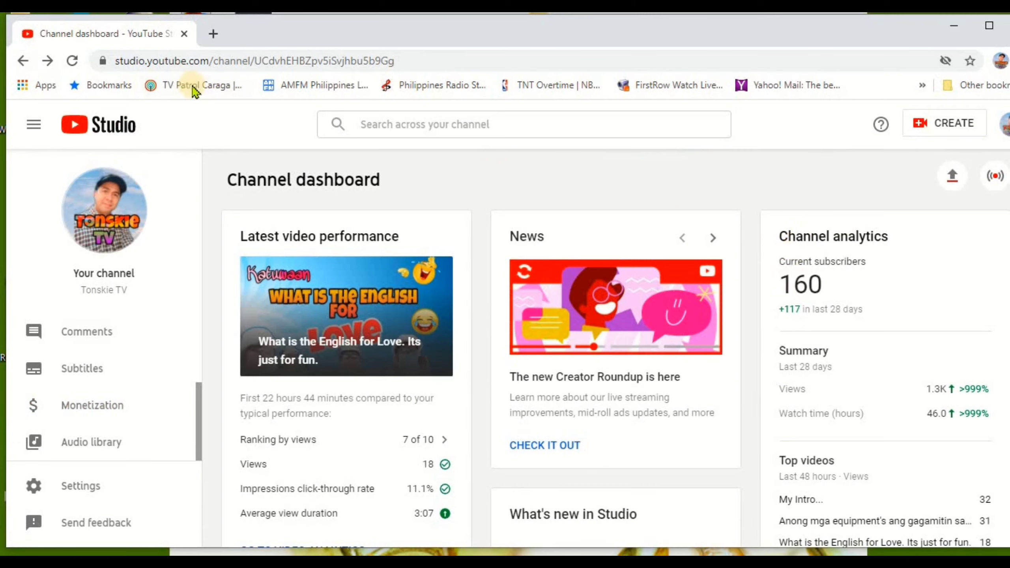
pyautogui.click(22, 62)
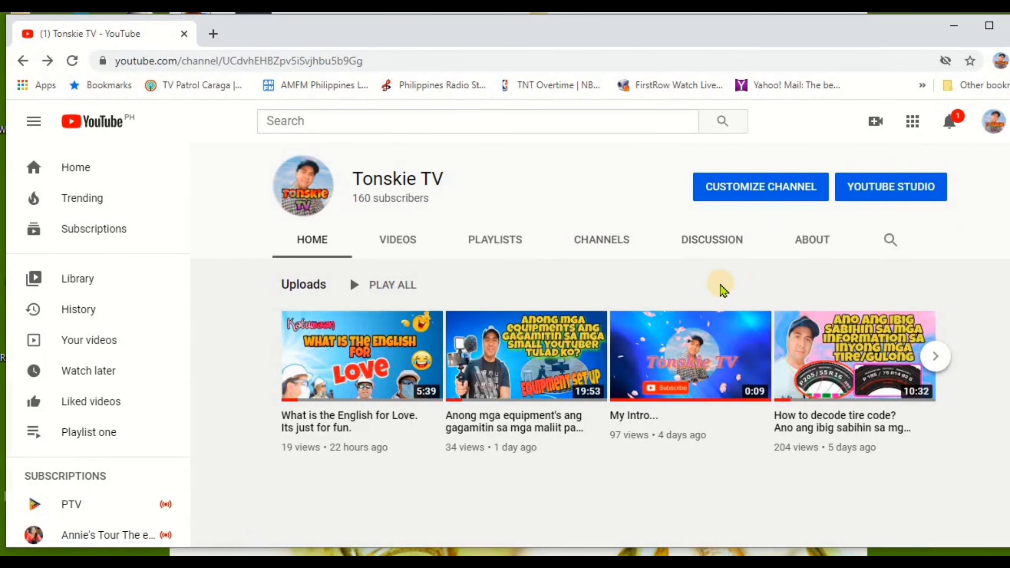
# Open the channel's Audio library in YouTube Studio and switch to Audio Library Classic.
pyautogui.click(996, 129)
pyautogui.click(995, 131)
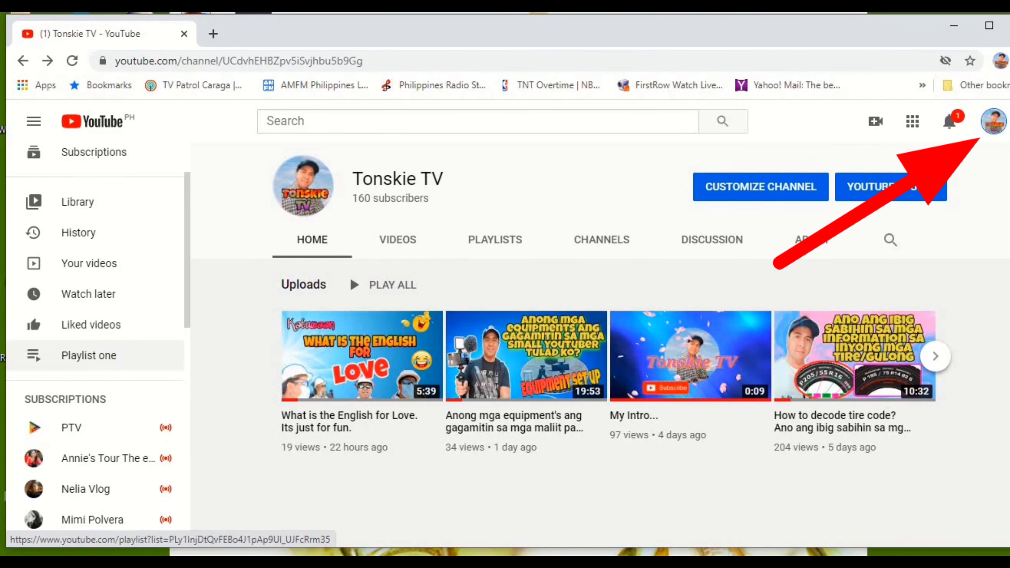
pyautogui.click(994, 129)
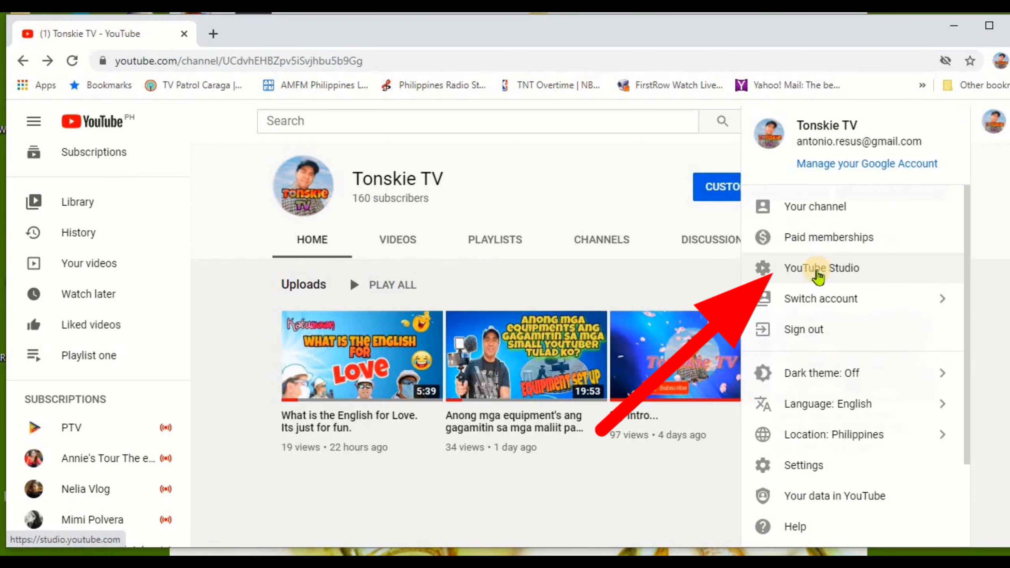
pyautogui.click(817, 271)
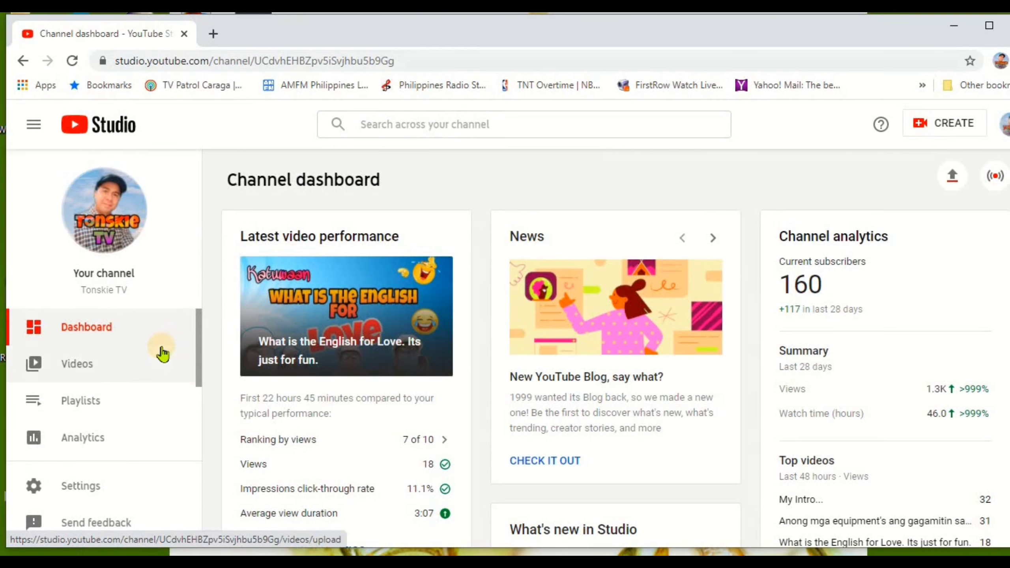
pyautogui.scroll(-3, 162, 354)
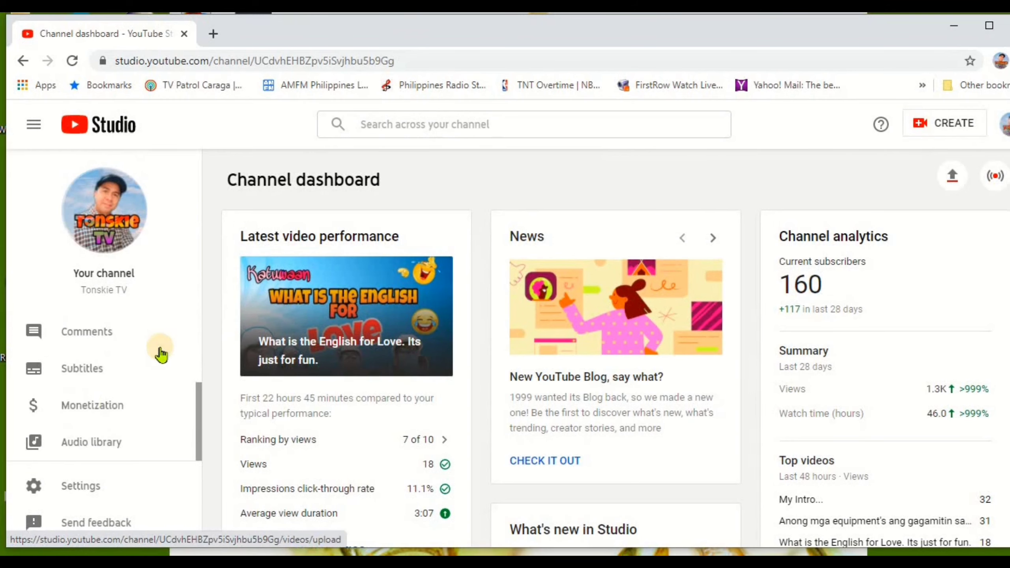
pyautogui.click(95, 444)
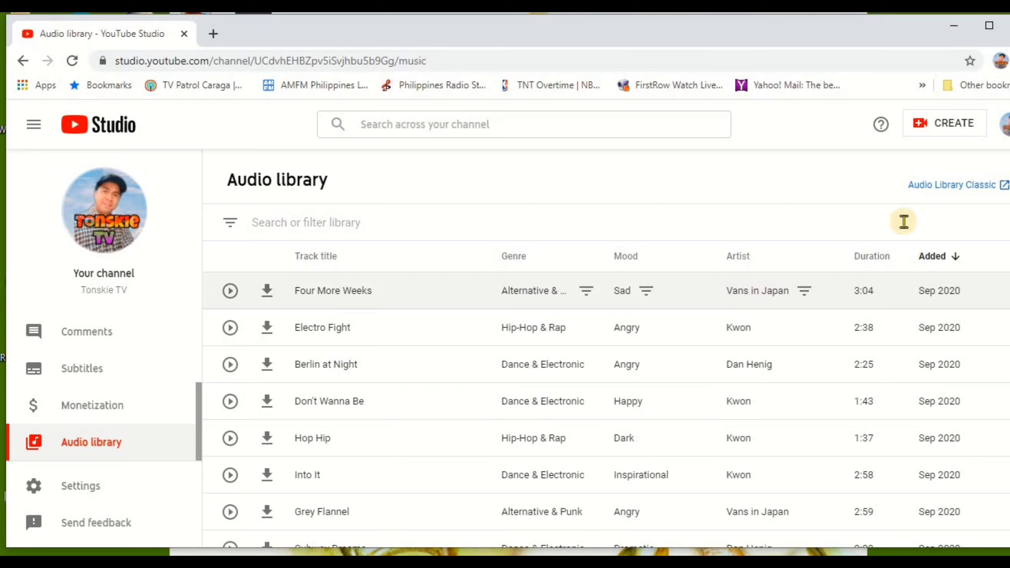
pyautogui.click(951, 190)
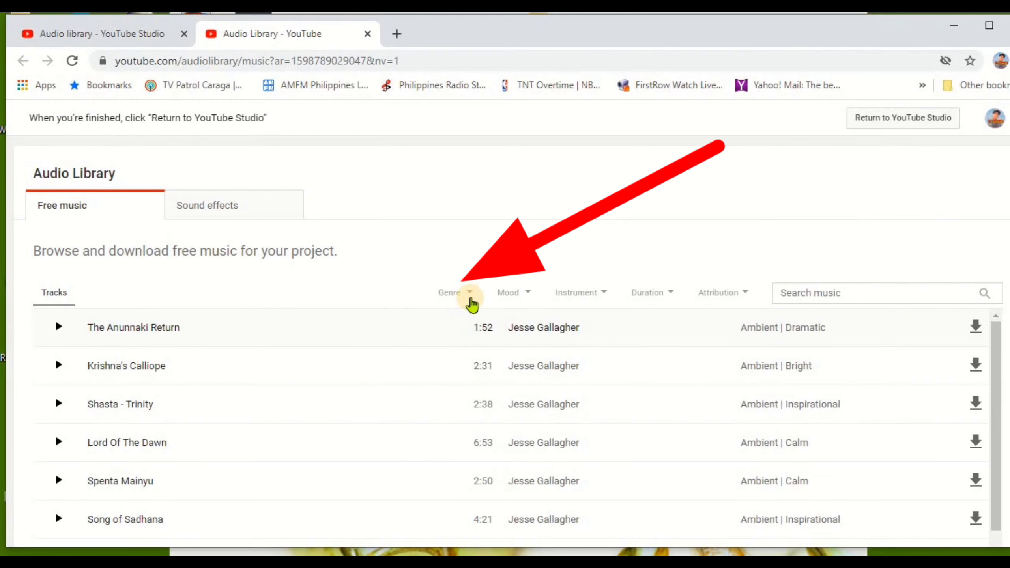
# Filter the free music by the Reggae genre and play a preview of Make Love Not War.
pyautogui.click(471, 298)
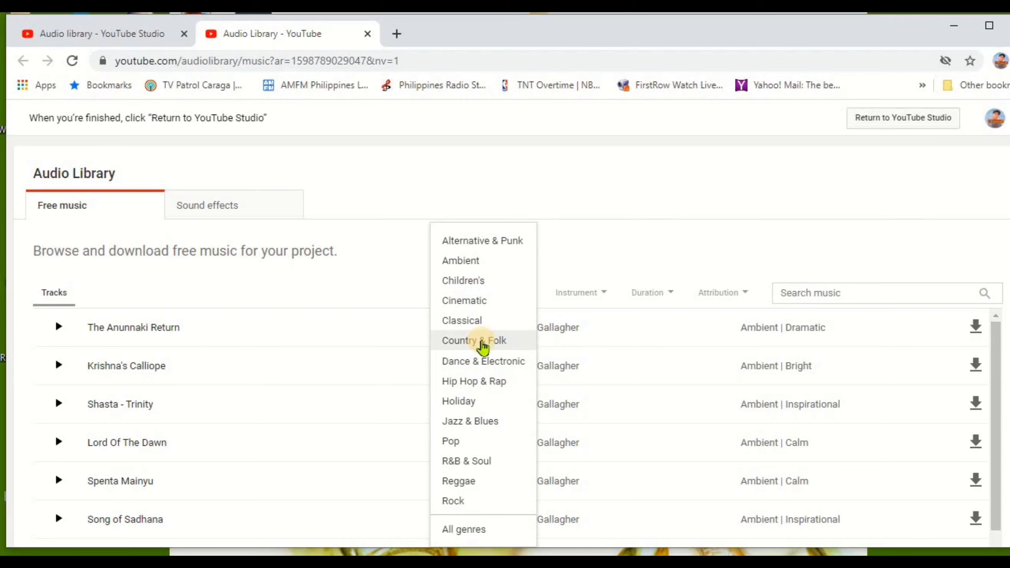
pyautogui.scroll(-2, 477, 378)
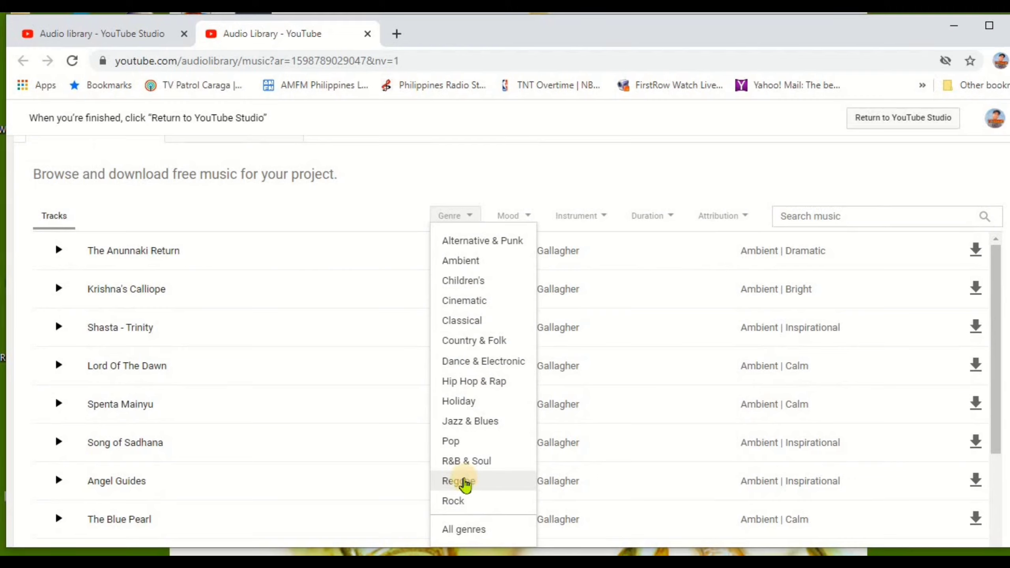
pyautogui.click(461, 482)
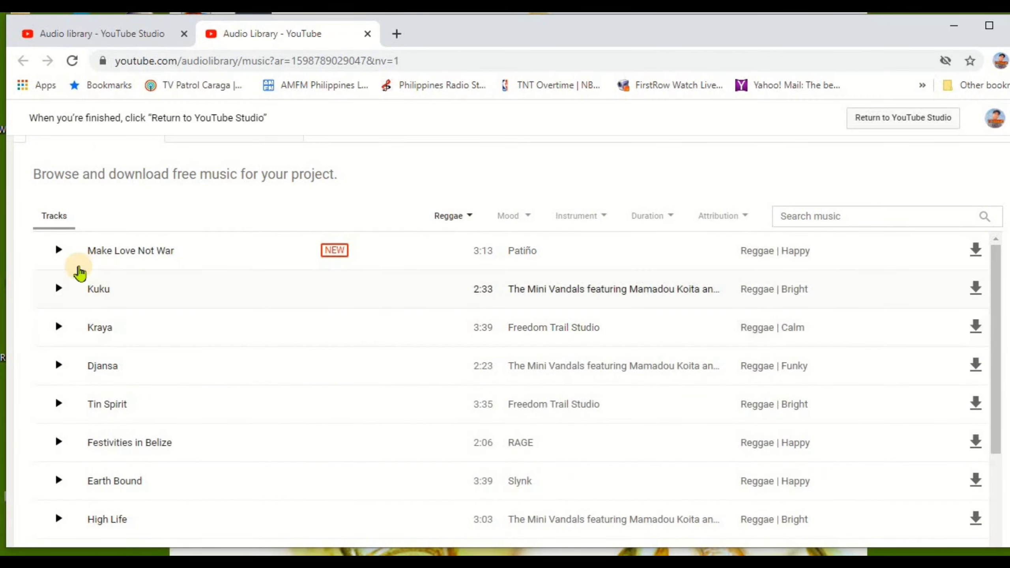
pyautogui.click(57, 250)
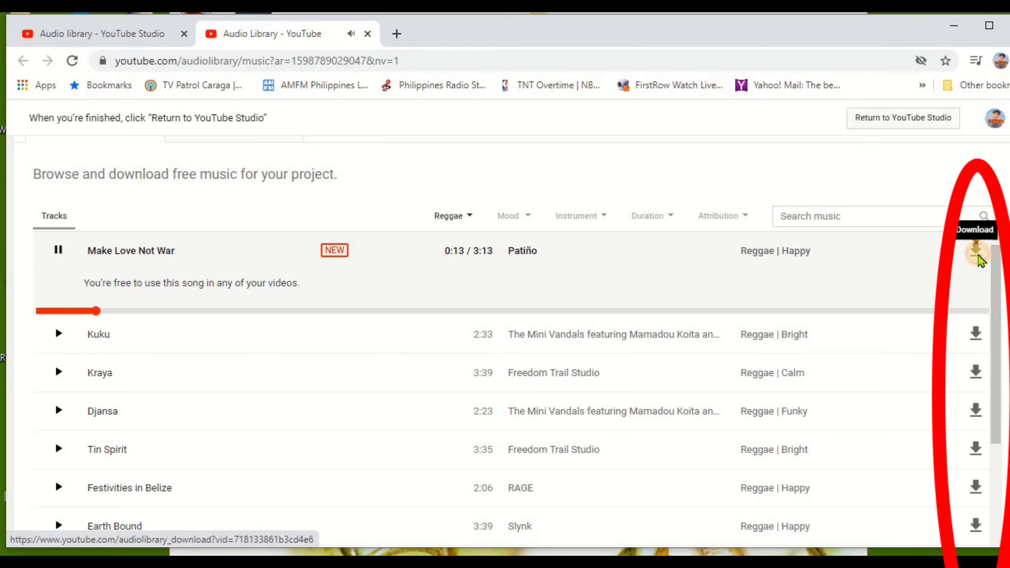
# Download the reggae tracks Make Love Not War, Kuku and Kraya.
pyautogui.click(976, 254)
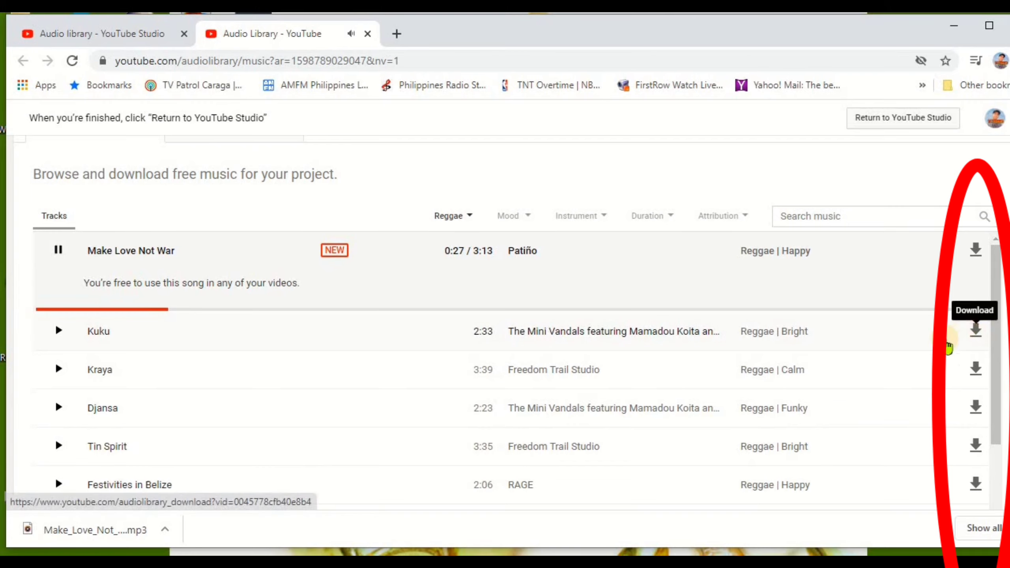
pyautogui.click(975, 344)
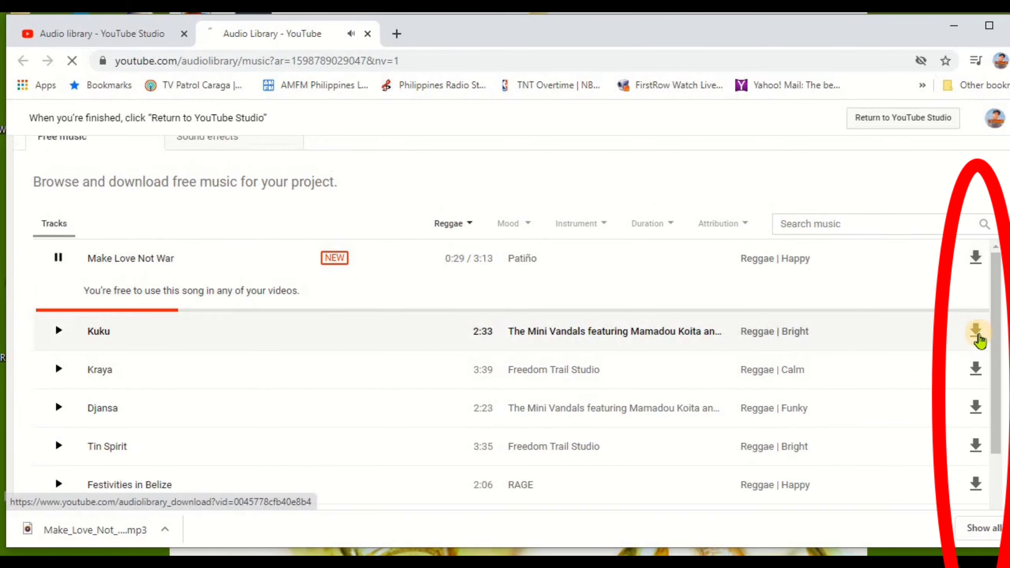
pyautogui.click(976, 391)
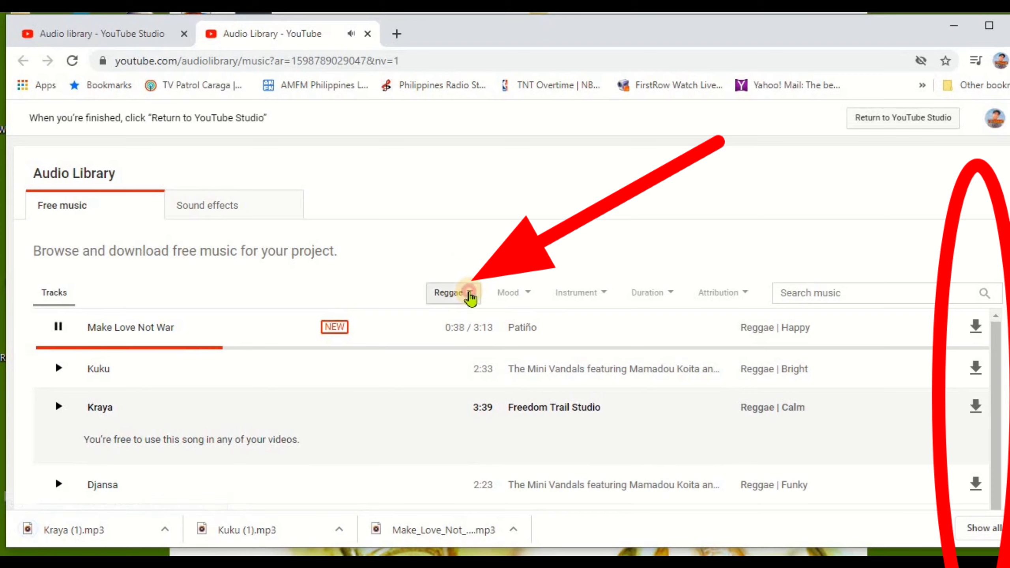
# Stop the Make Love Not War preview and filter the free music by the Pop genre.
pyautogui.click(470, 297)
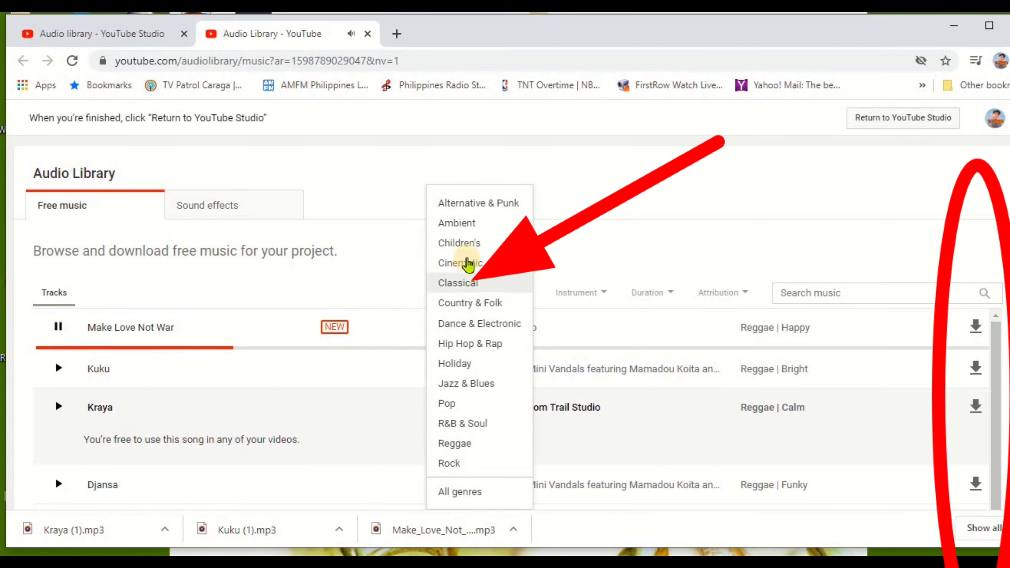
pyautogui.click(58, 326)
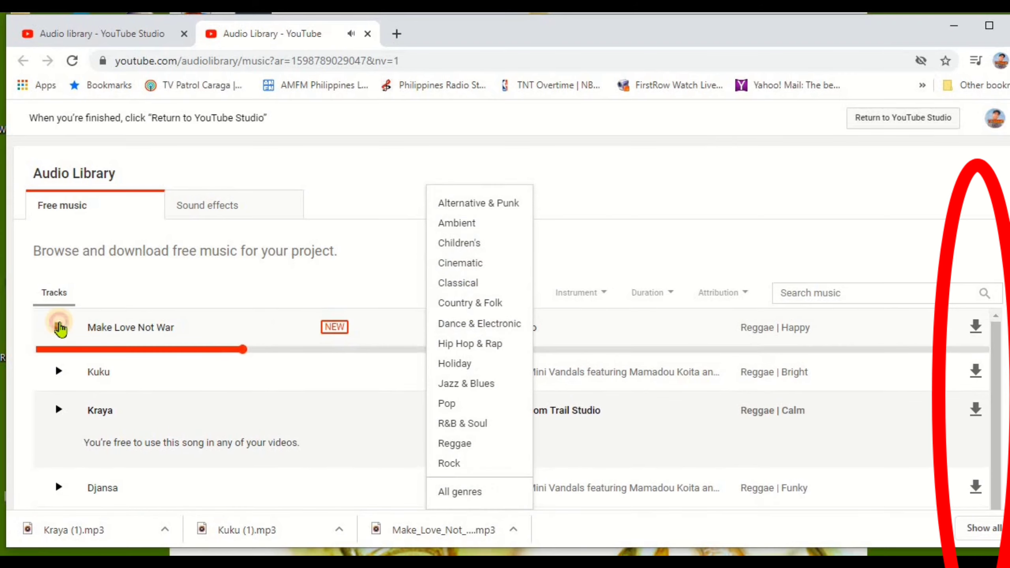
pyautogui.click(464, 293)
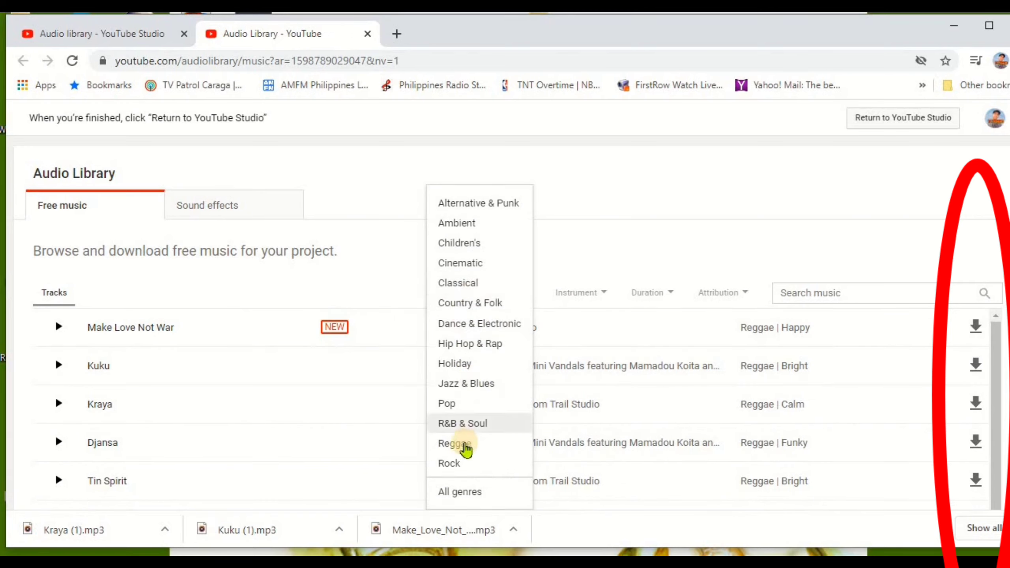
pyautogui.click(468, 404)
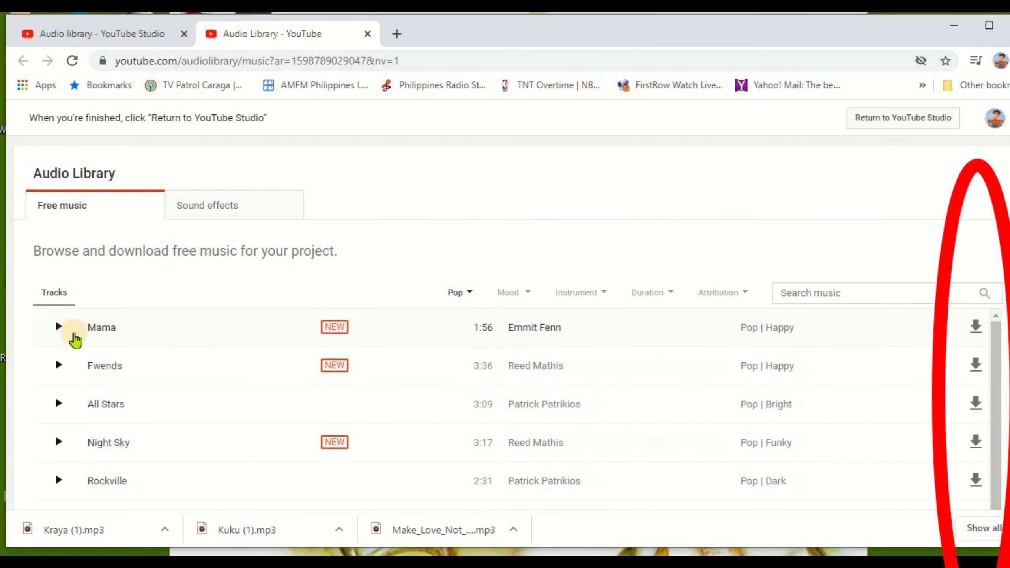
# Preview the pop track Mama and download both Mama and Fwends.
pyautogui.click(58, 327)
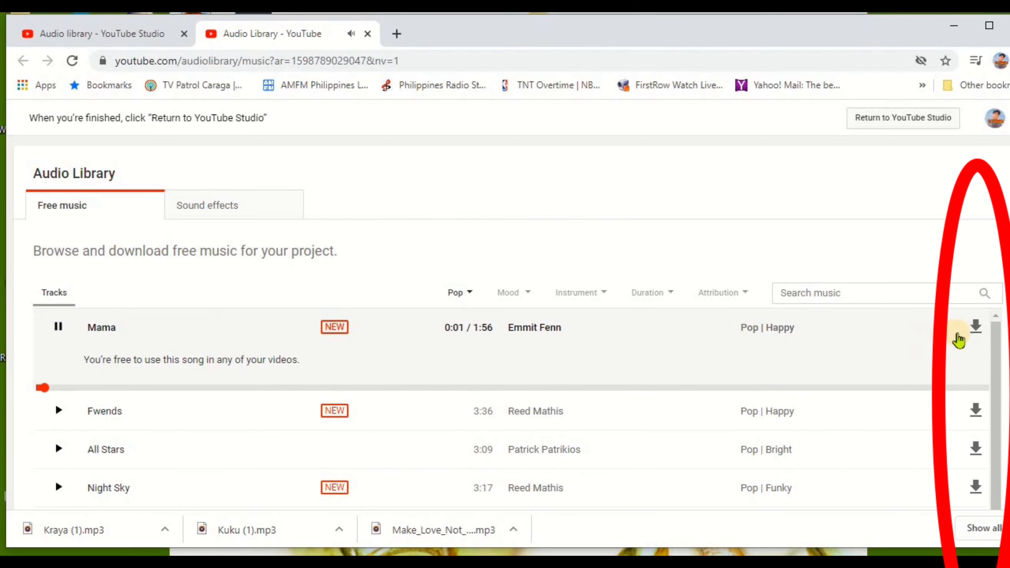
pyautogui.click(975, 328)
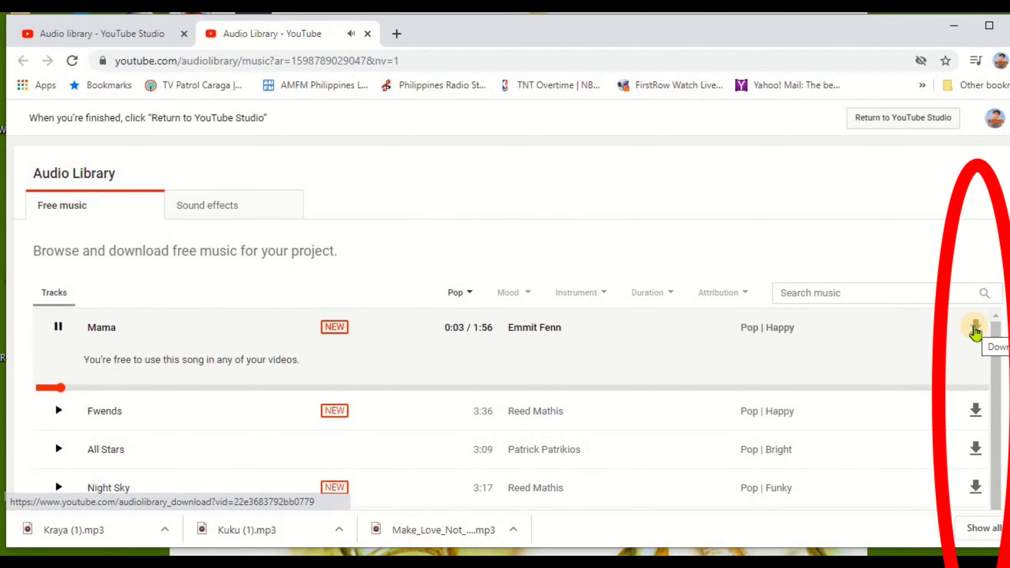
pyautogui.click(979, 412)
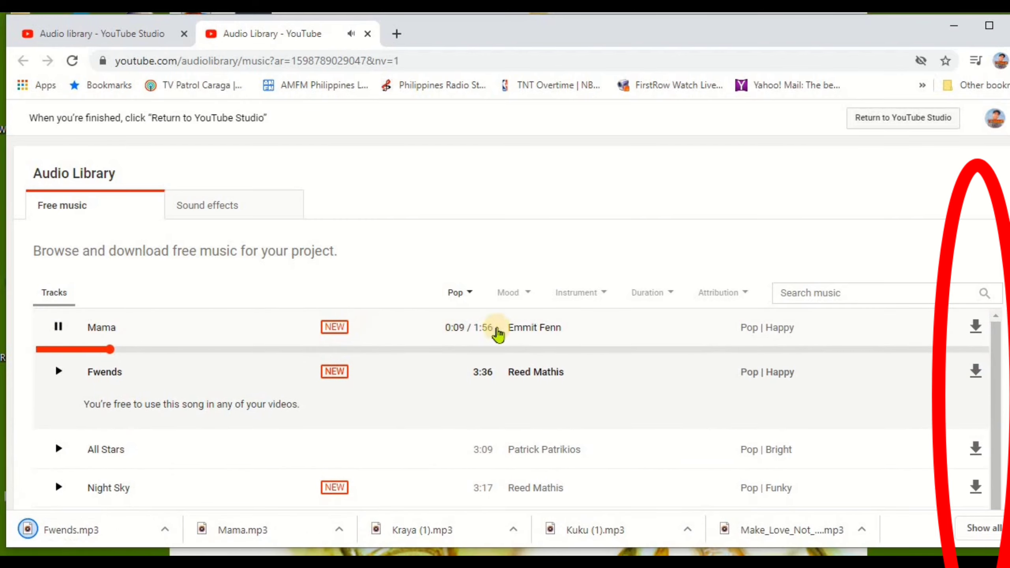
# Filter the free music by the Children's genre, and preview and download Summer Shower.
pyautogui.click(472, 303)
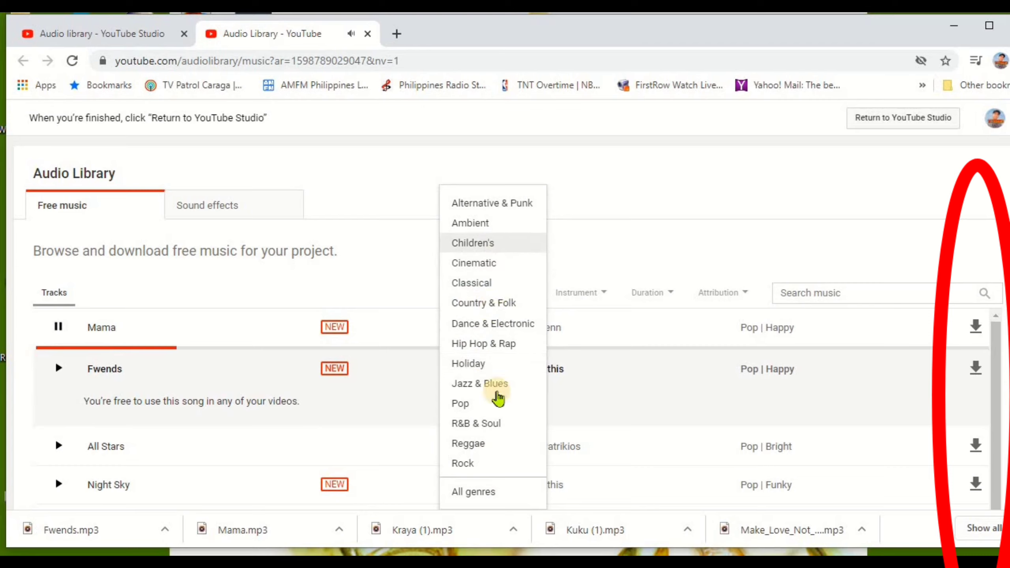
pyautogui.click(506, 241)
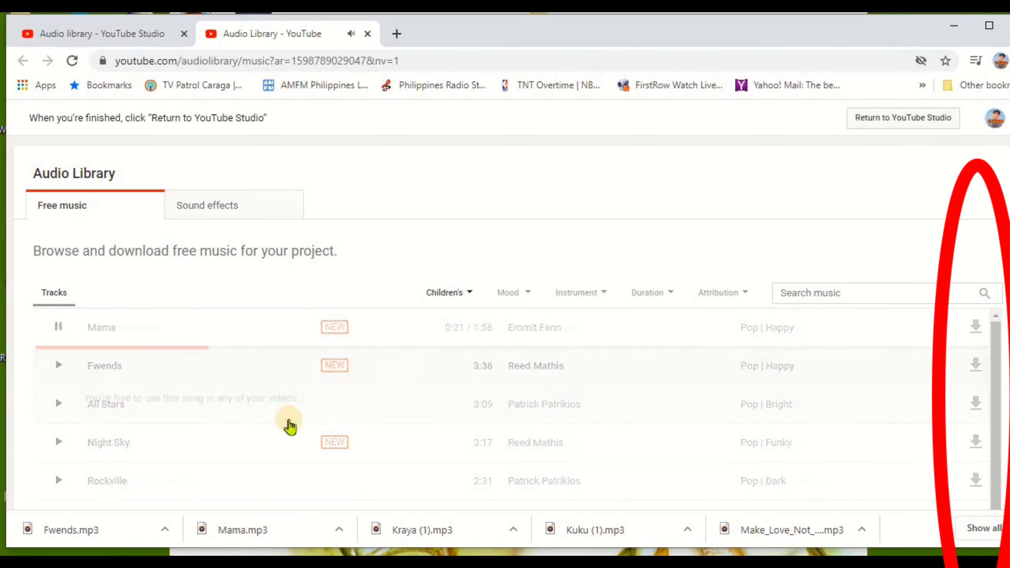
pyautogui.click(58, 327)
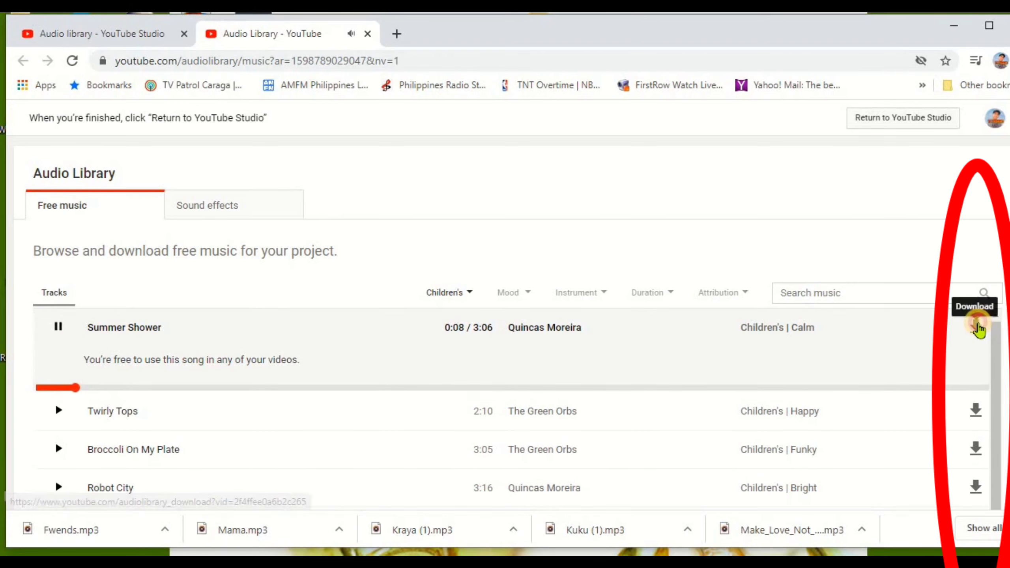
pyautogui.click(976, 327)
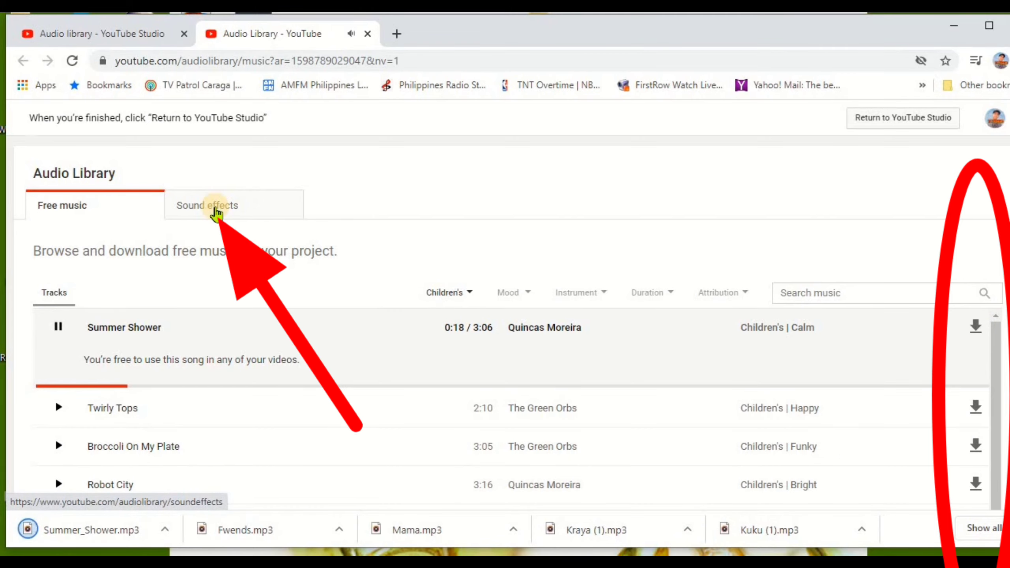
# Filter the library's sound effects by the Doors category and preview Creaking Wooden Door and Cupboard Door.
pyautogui.click(217, 213)
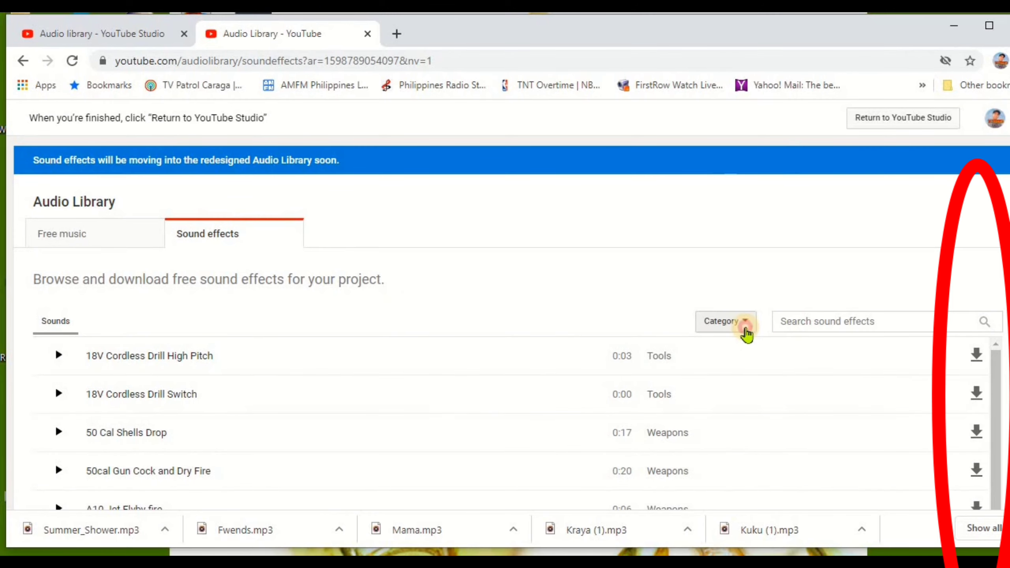
pyautogui.click(742, 327)
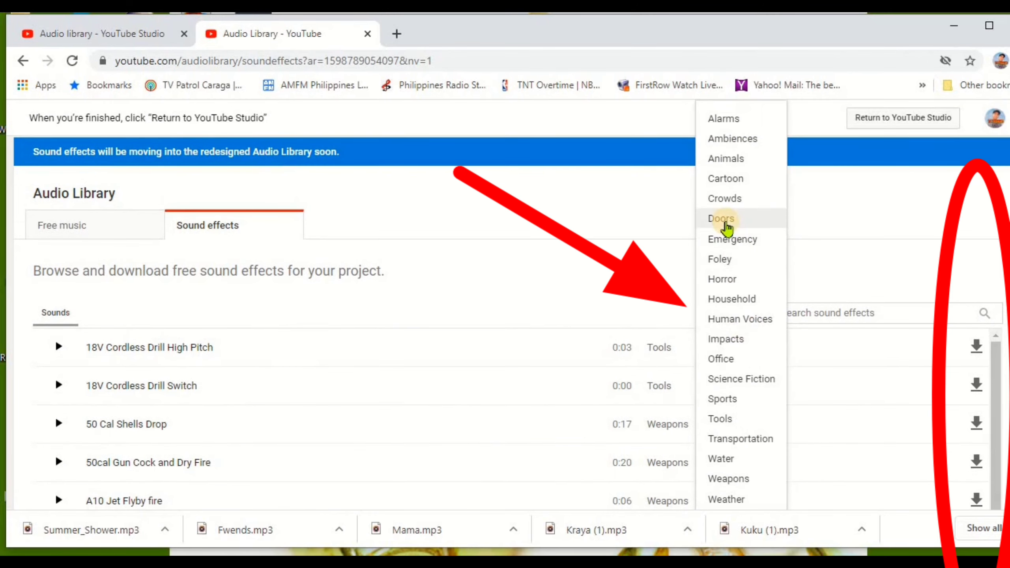
pyautogui.click(726, 223)
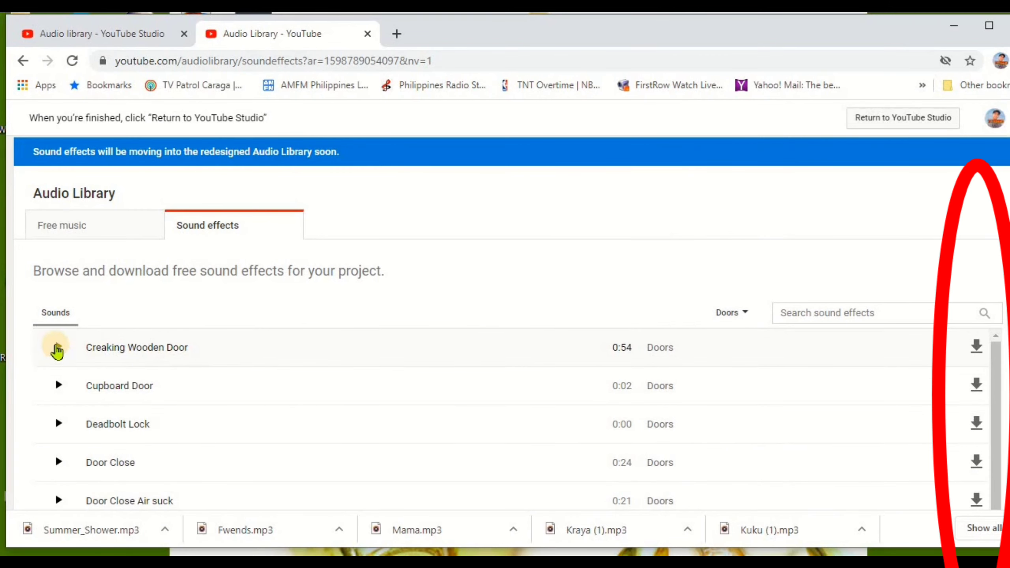
pyautogui.click(57, 347)
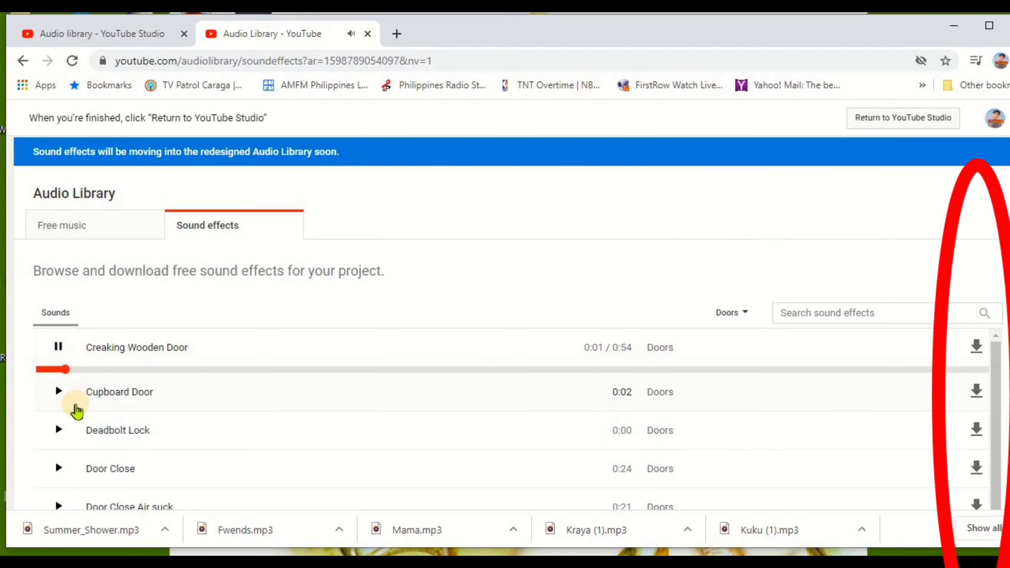
pyautogui.click(58, 391)
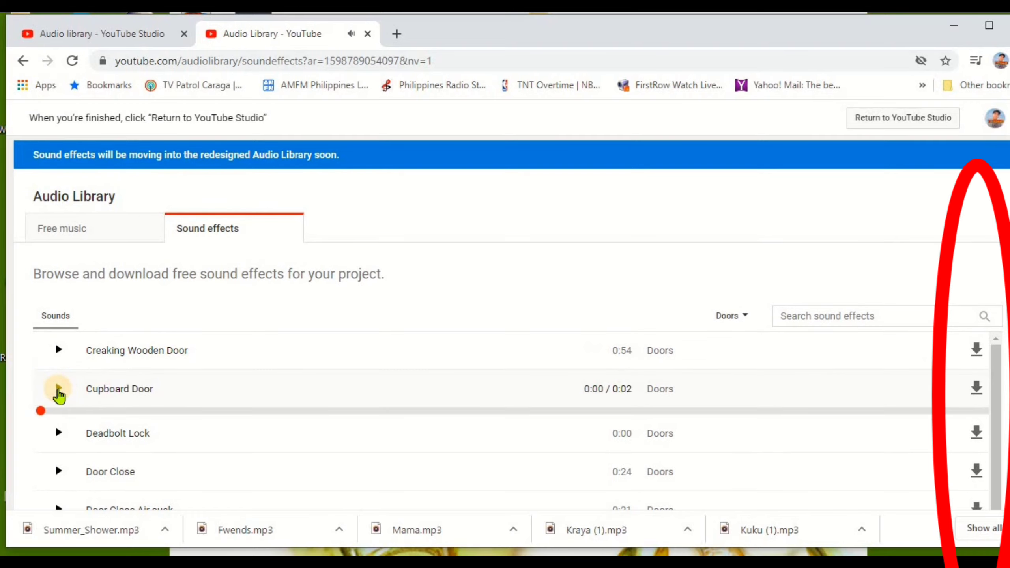
# Download the Cupboard Door, Deadbolt Lock and Door Close sound effects.
pyautogui.click(978, 388)
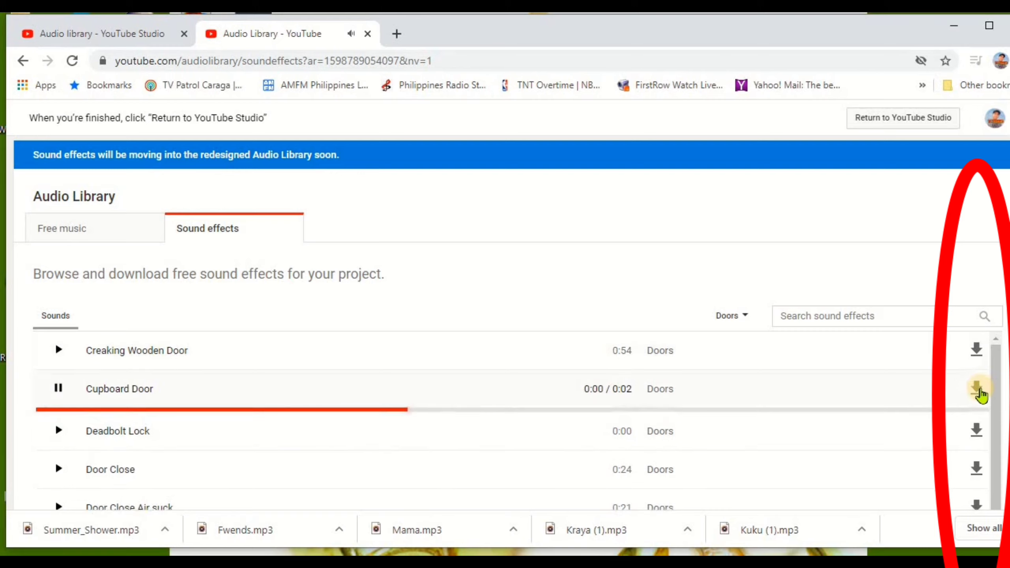
pyautogui.click(978, 426)
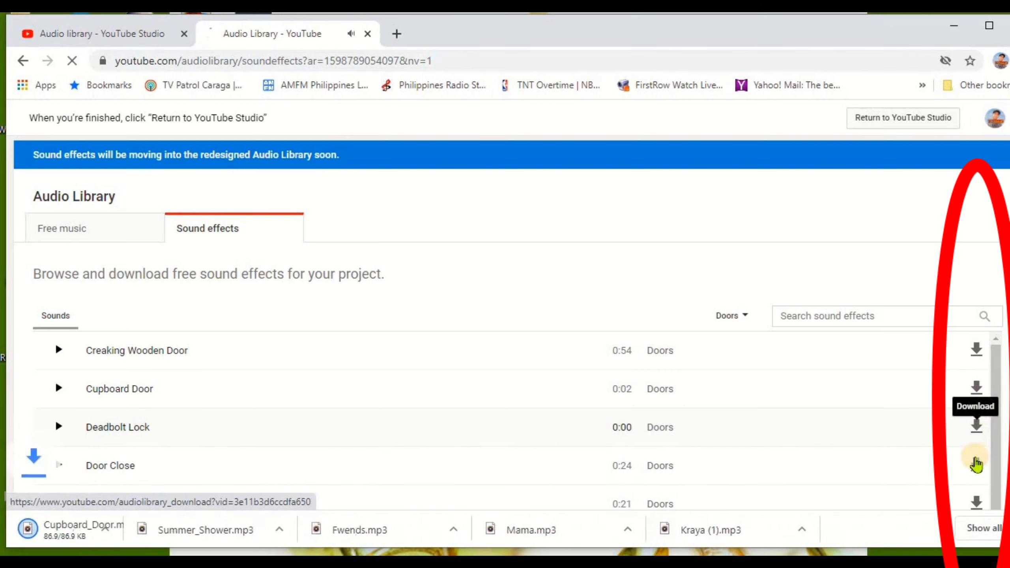
pyautogui.click(976, 464)
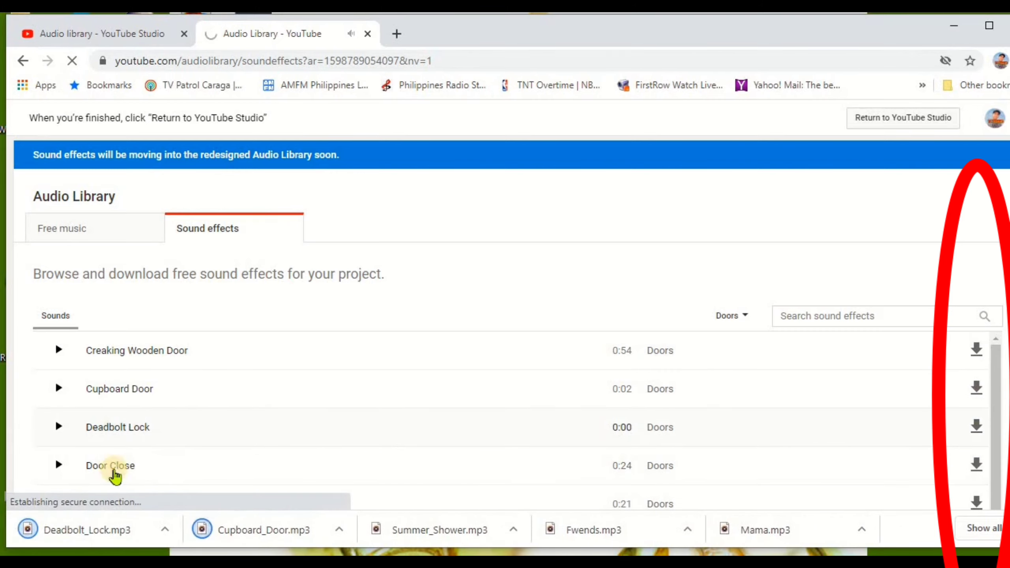
# Preview the Door Close Far and Door Close and Lock sound effects further down the list.
pyautogui.scroll(-4, 174, 404)
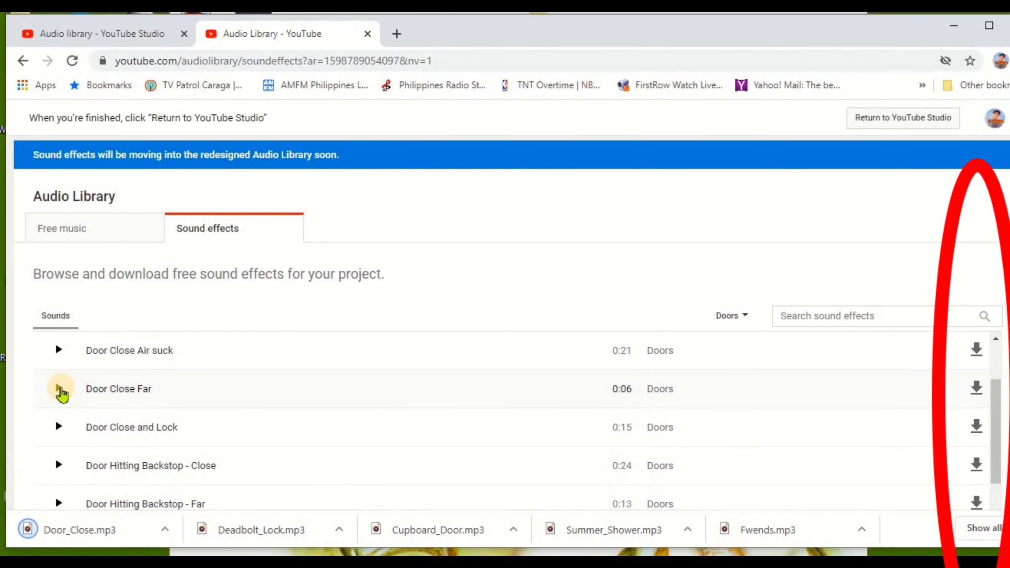
pyautogui.click(58, 388)
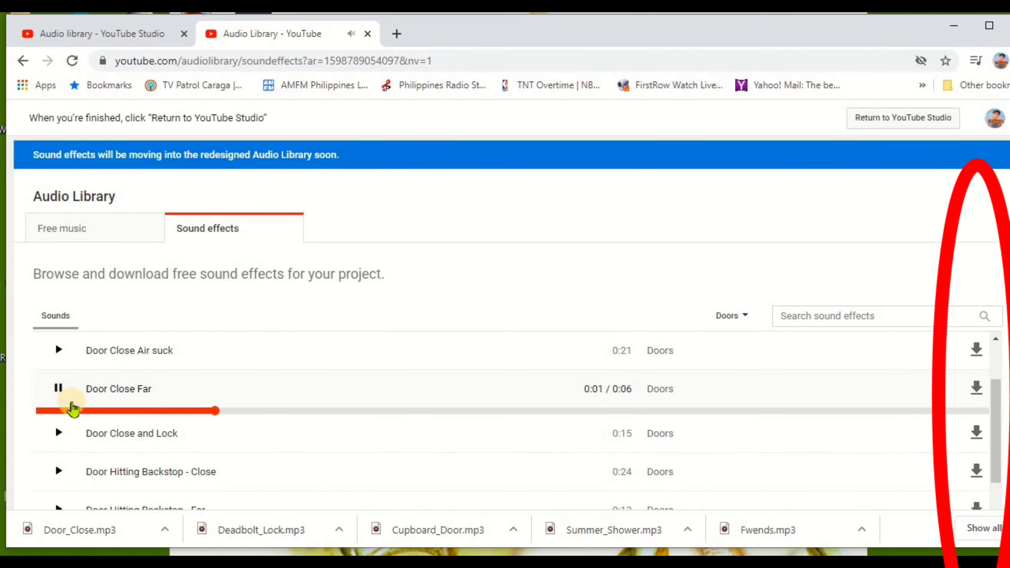
pyautogui.click(59, 433)
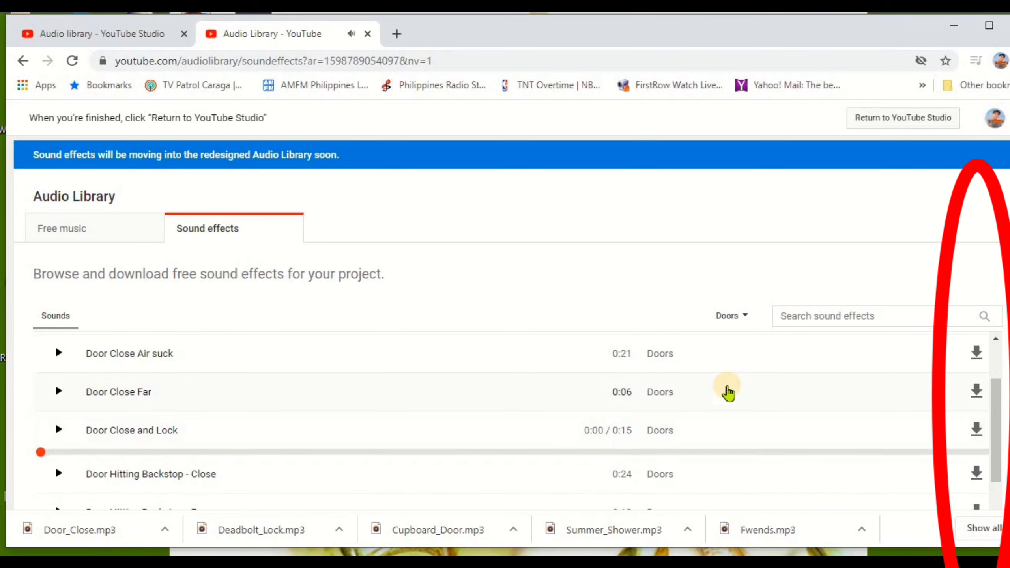
# Filter the sound effects by the Crowds category and preview Battle Intimidation Forest and Battle Intimidation Loud.
pyautogui.click(743, 318)
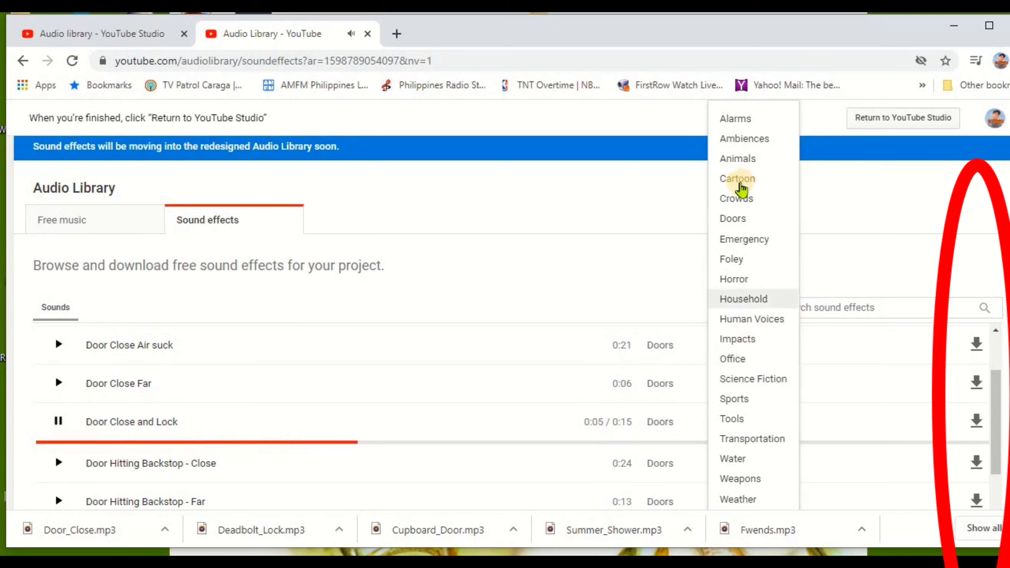
pyautogui.click(737, 199)
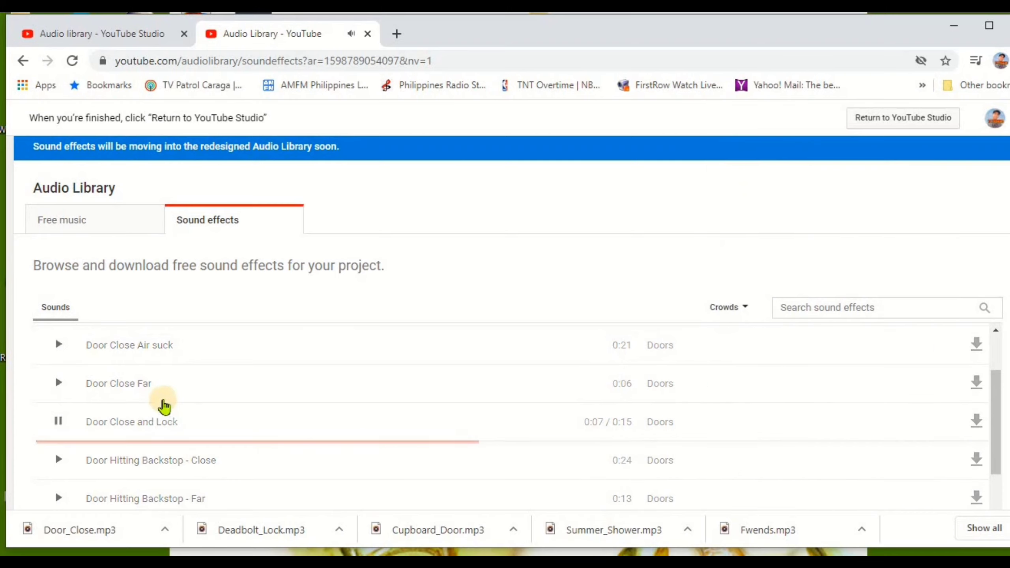
pyautogui.click(57, 344)
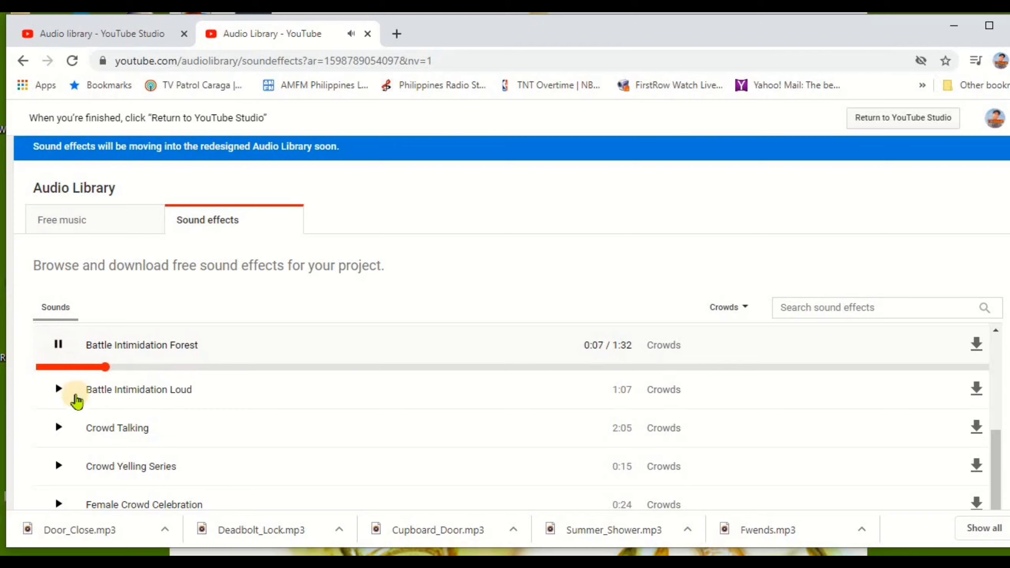
pyautogui.click(59, 387)
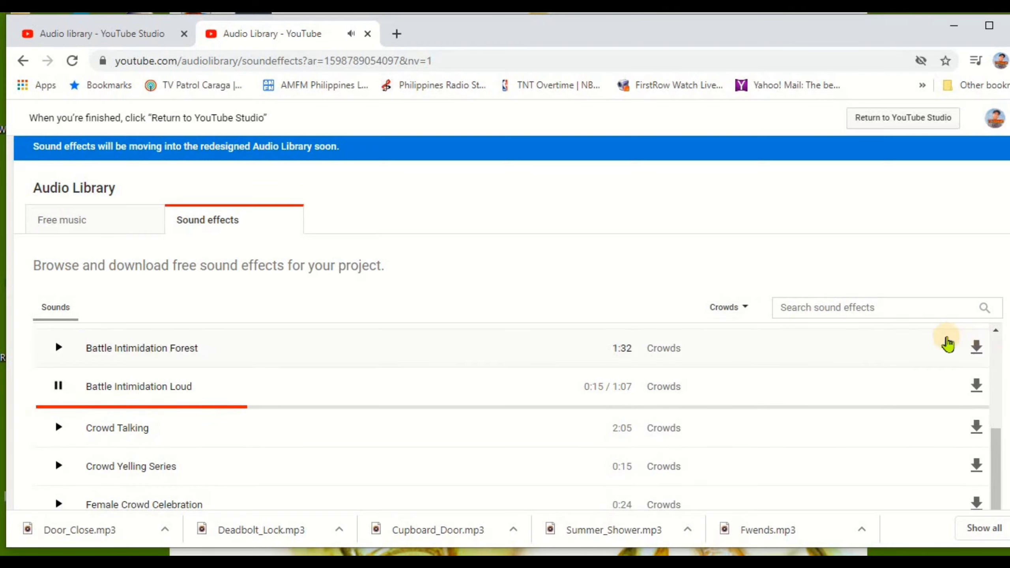
# Download the Battle Intimidation Forest, Battle Intimidation Loud and Crowd Talking sound effects.
pyautogui.click(976, 346)
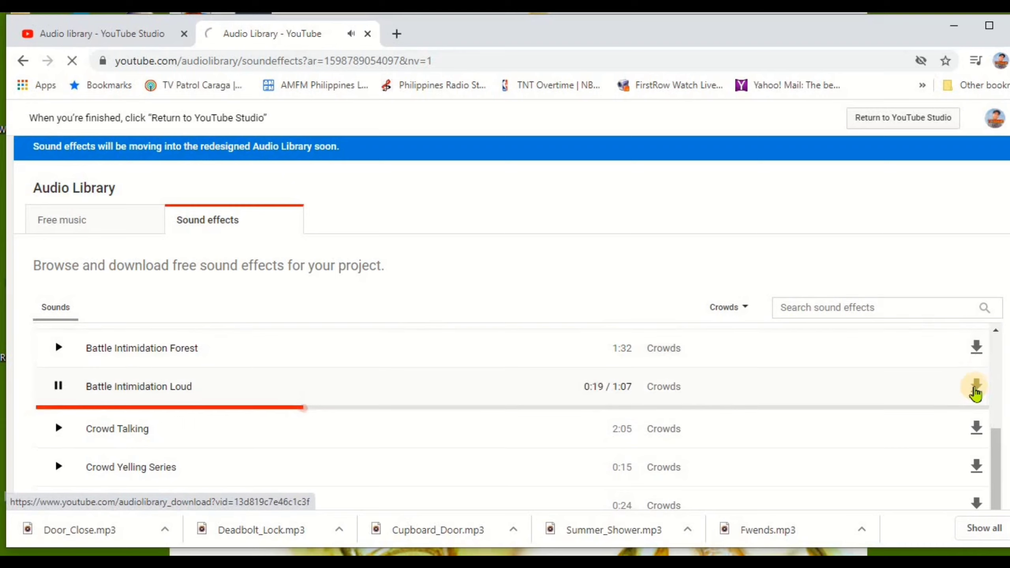
pyautogui.click(976, 392)
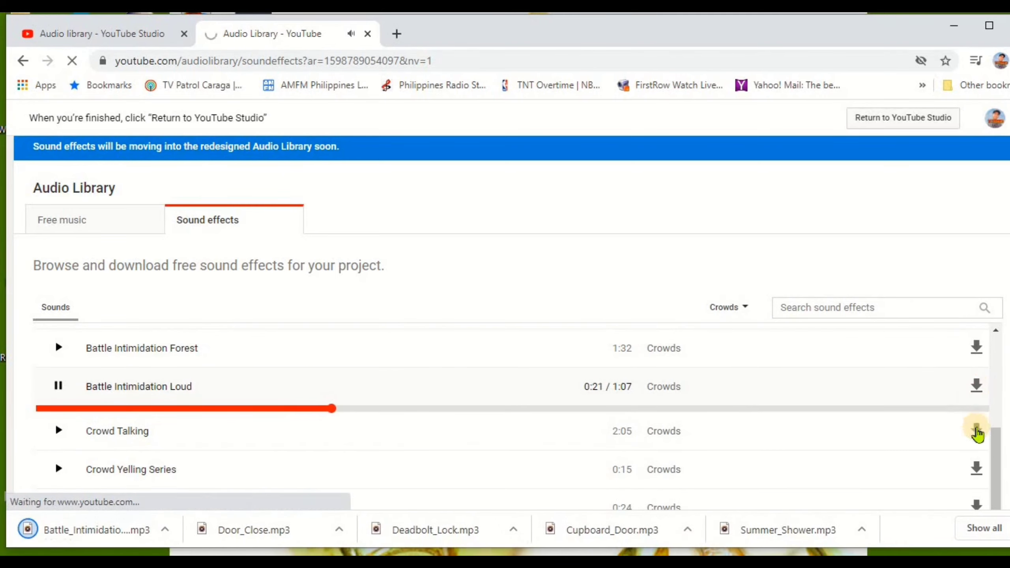
pyautogui.click(976, 427)
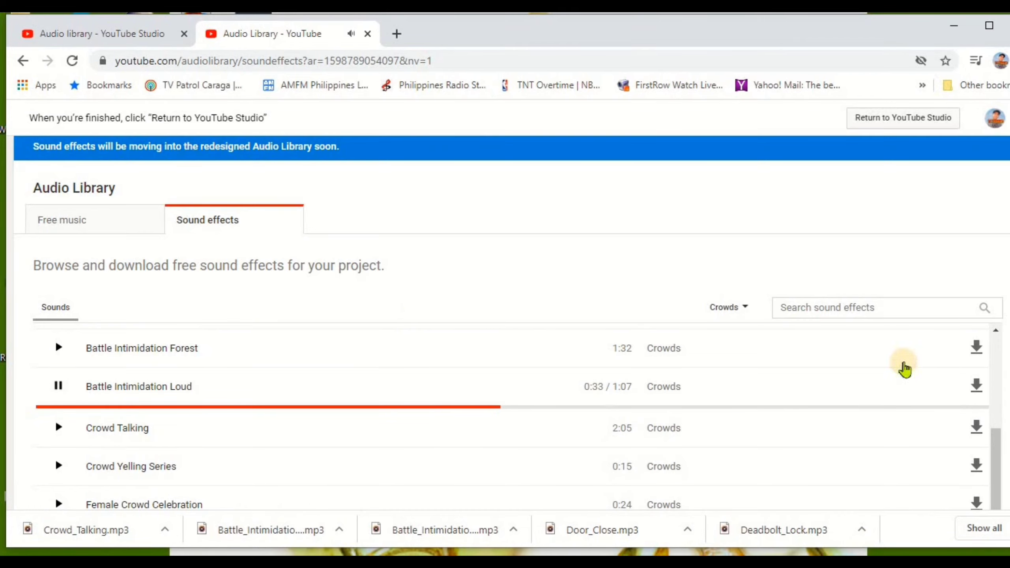
# Filter the sound effects by Horror, preview Carving Wet Scrape, and download Carcass Drop Rib Cage Series and Carving Wet Scrape.
pyautogui.click(743, 313)
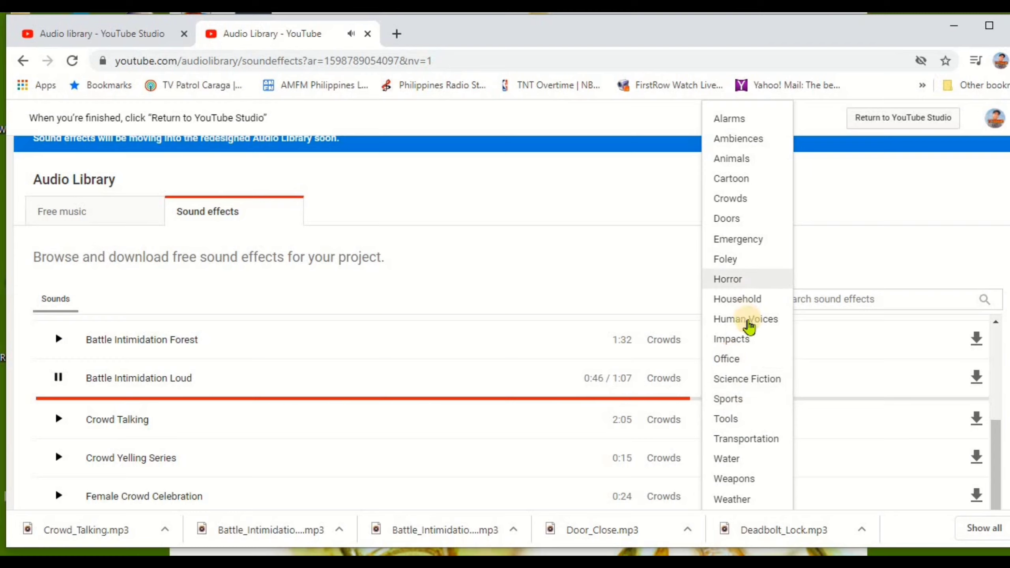
pyautogui.click(739, 280)
pyautogui.click(60, 423)
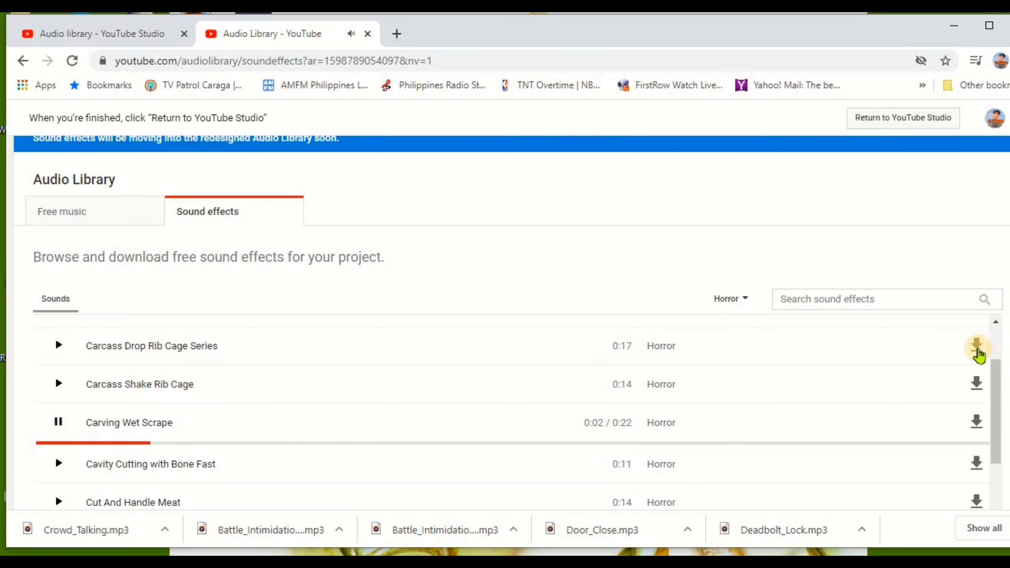
pyautogui.click(977, 392)
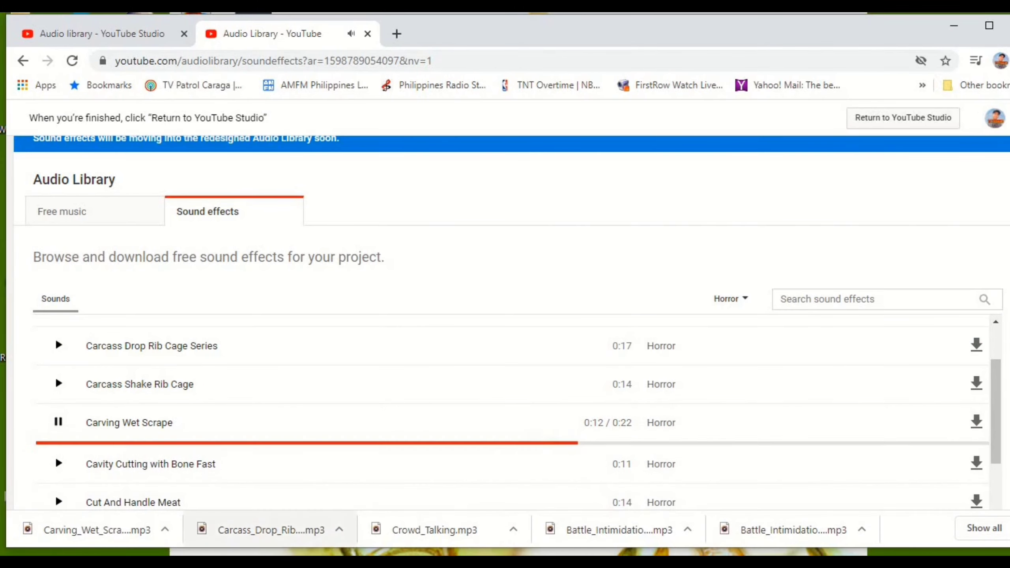
# Switch to File Explorer and copy the files from Carving_Wet_Scrape through Caribbean_Steel_Drum_Happiness in the Downloads folder.
pyautogui.moveTo(291, 562)
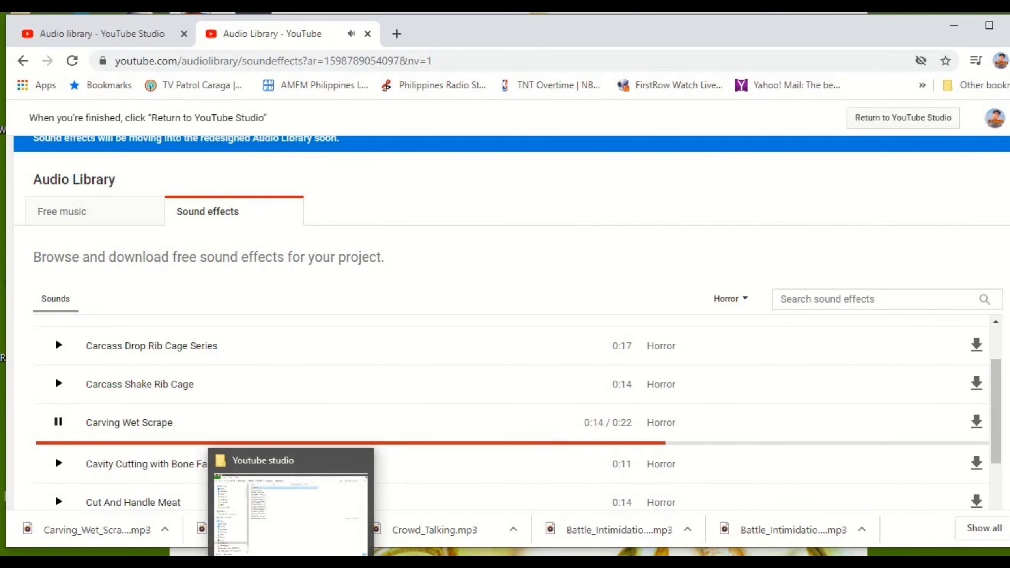
pyautogui.click(290, 513)
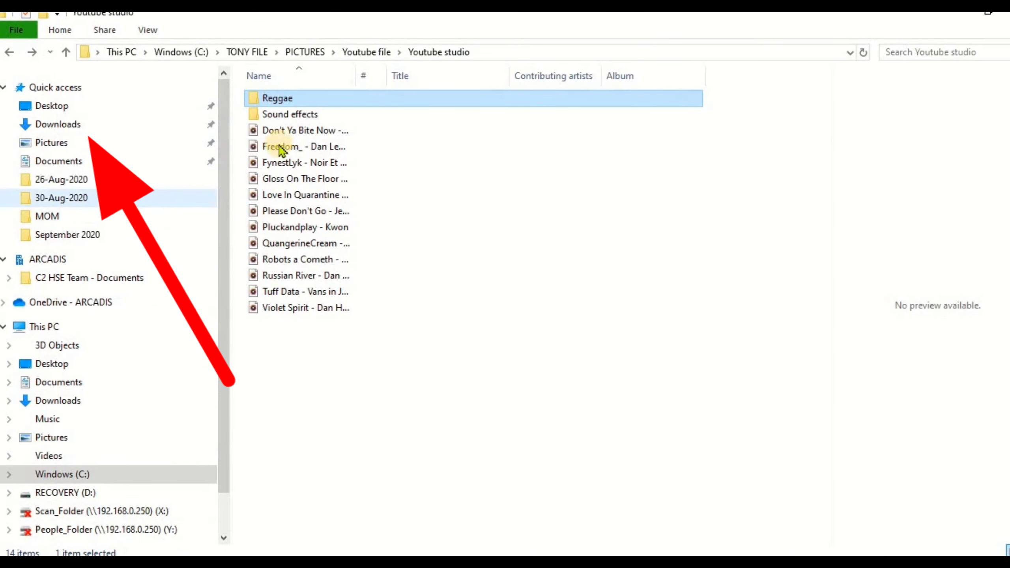
pyautogui.click(66, 125)
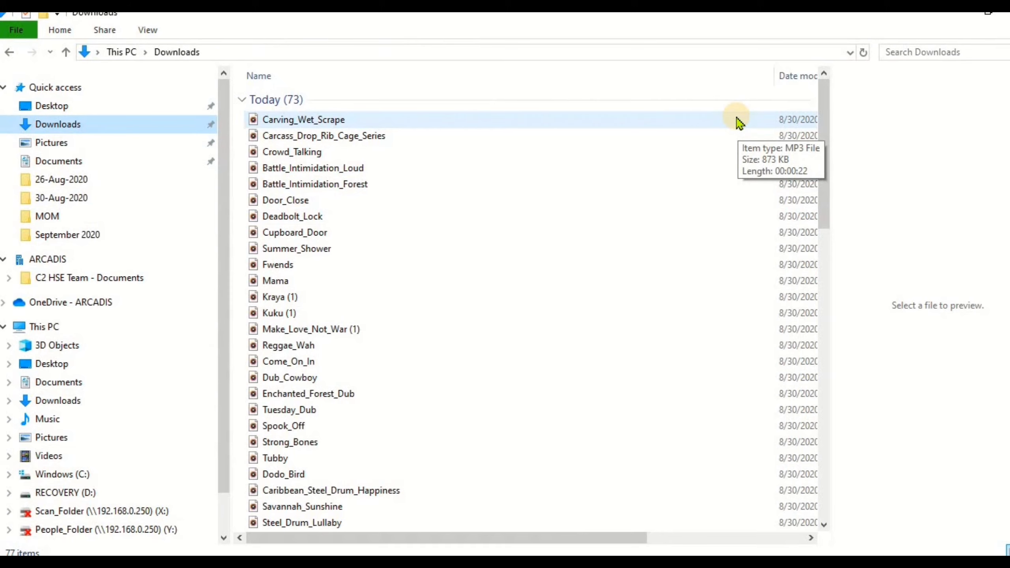
pyautogui.moveTo(728, 117); pyautogui.dragTo(656, 497)
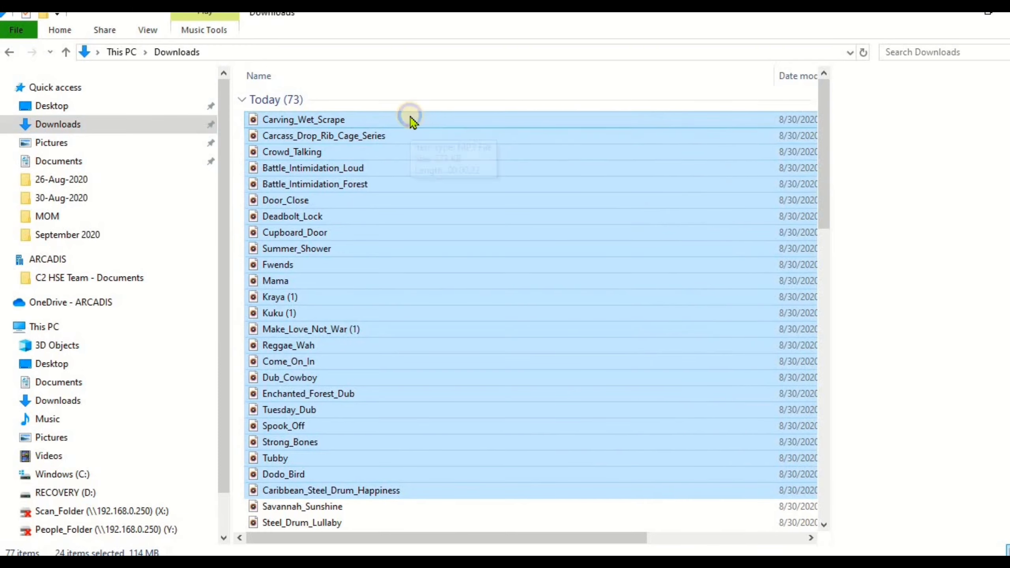
pyautogui.rightClick(423, 188)
pyautogui.click(452, 357)
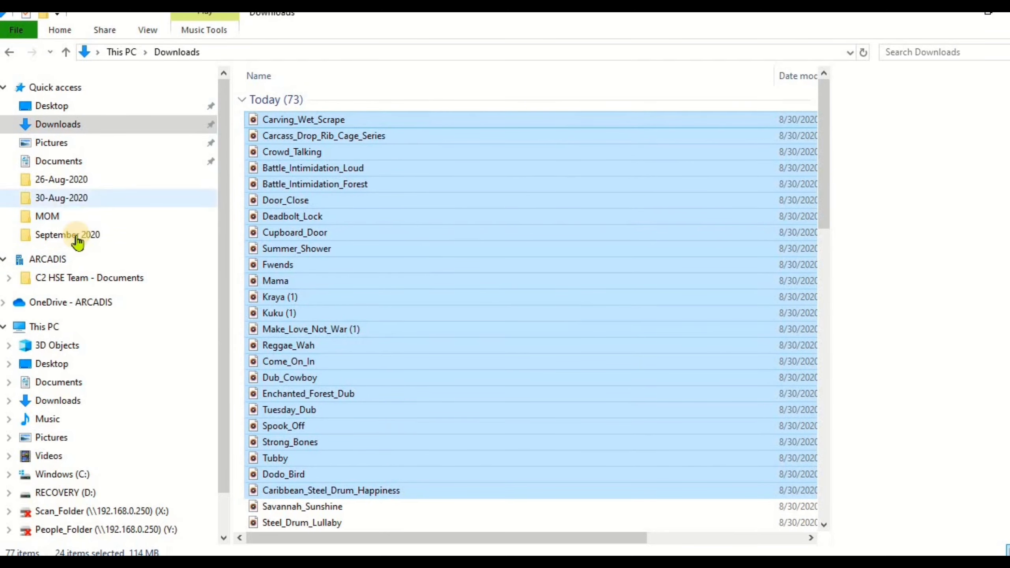
pyautogui.click(78, 327)
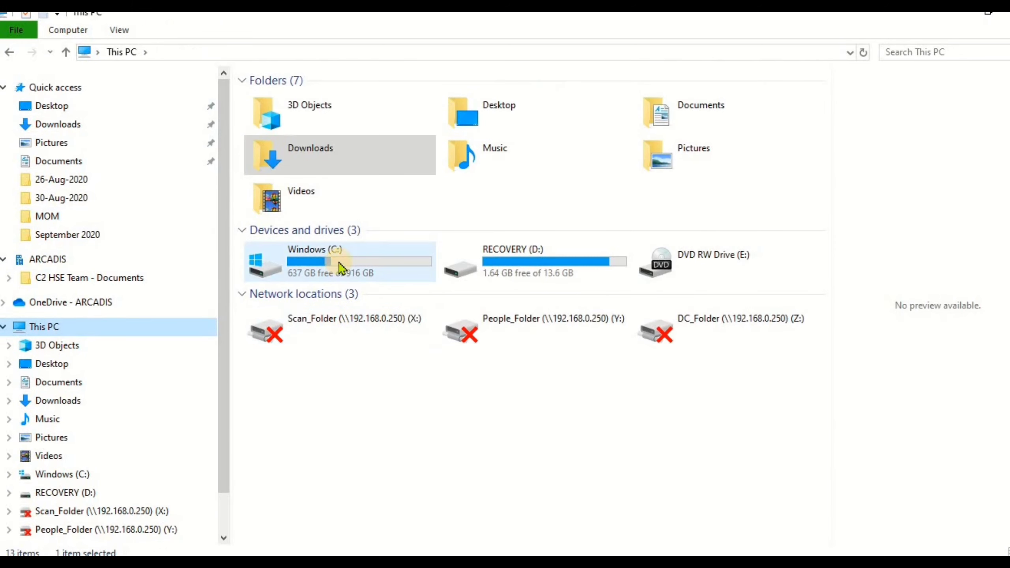
pyautogui.doubleClick(340, 268)
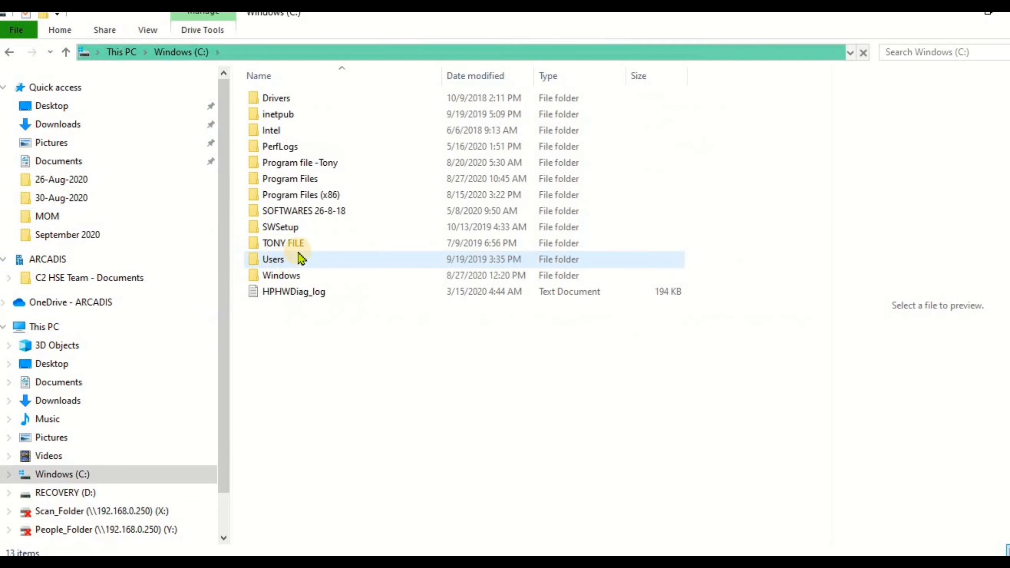
pyautogui.click(55, 144)
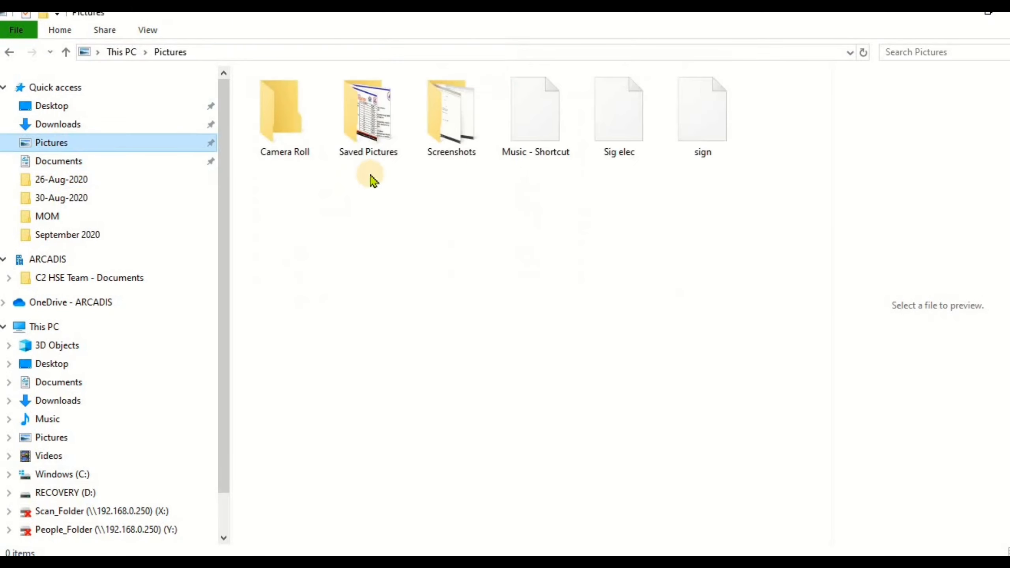
pyautogui.doubleClick(369, 134)
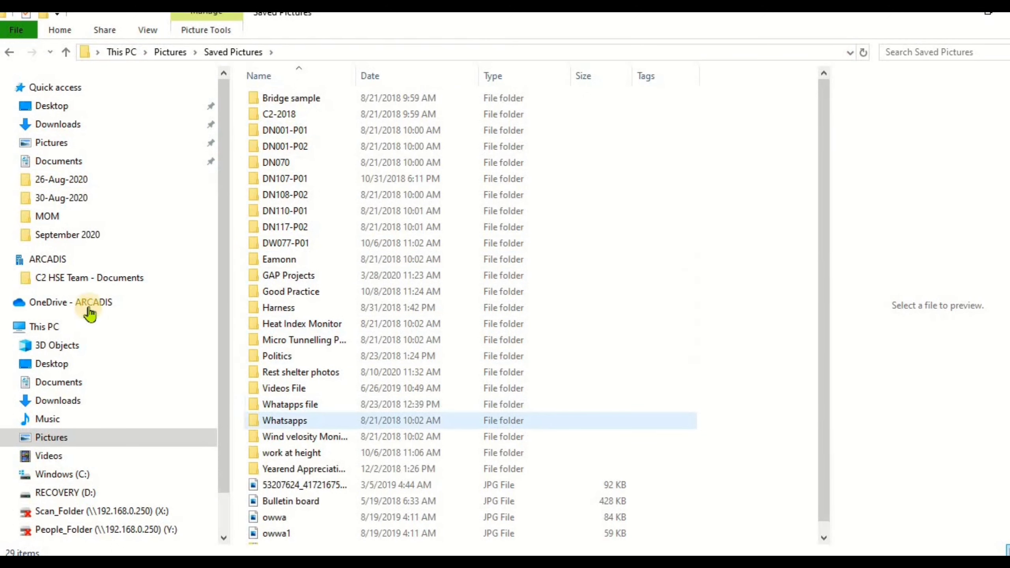
# Open the Youtube studio folder, found under PICTURES and Youtube file in the personal folder on the Windows (C:) drive.
pyautogui.click(81, 327)
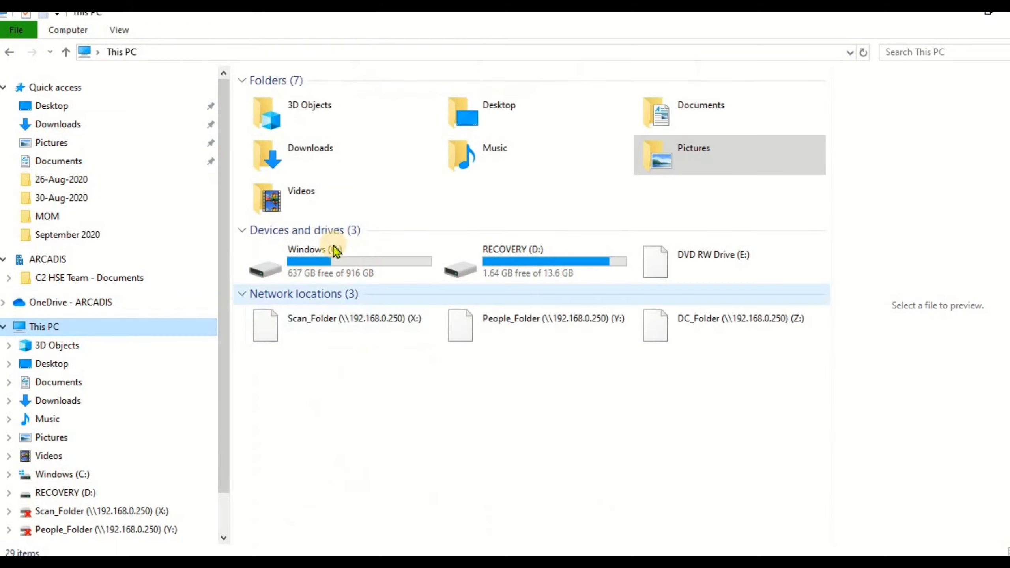
pyautogui.doubleClick(341, 272)
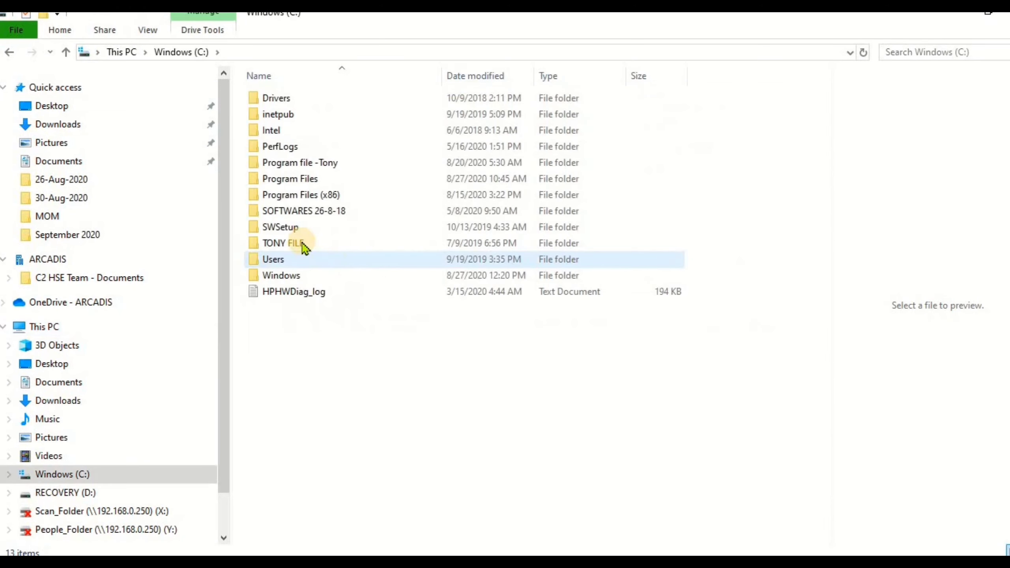
pyautogui.click(305, 241)
pyautogui.doubleClick(305, 241)
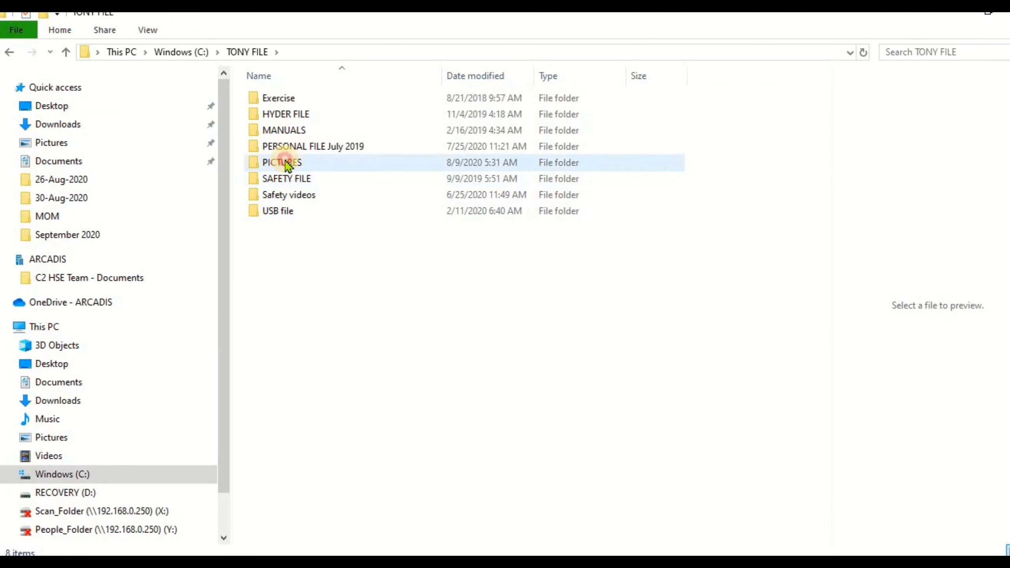
pyautogui.doubleClick(292, 163)
pyautogui.scroll(-5, 568, 287)
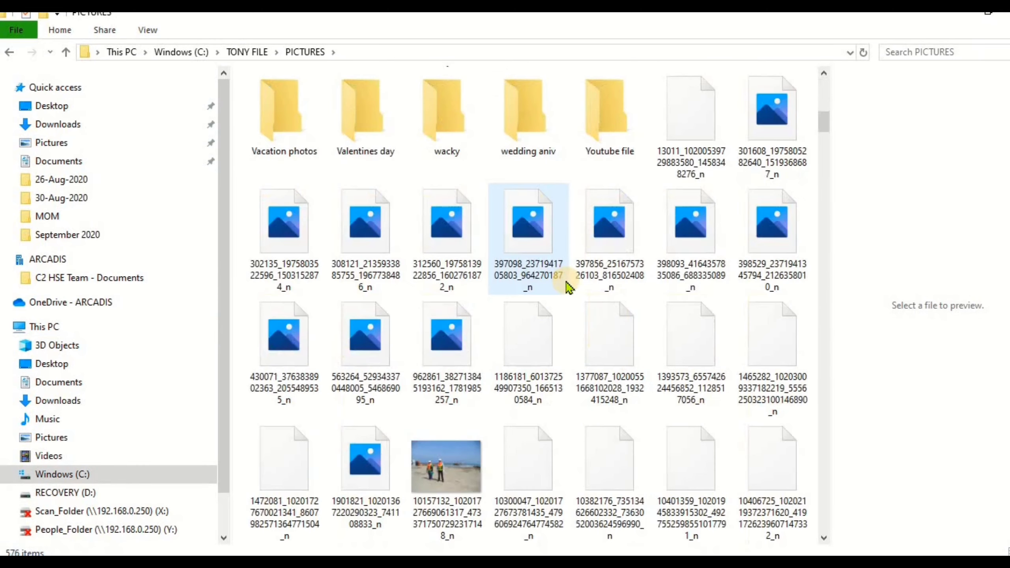
pyautogui.doubleClick(608, 120)
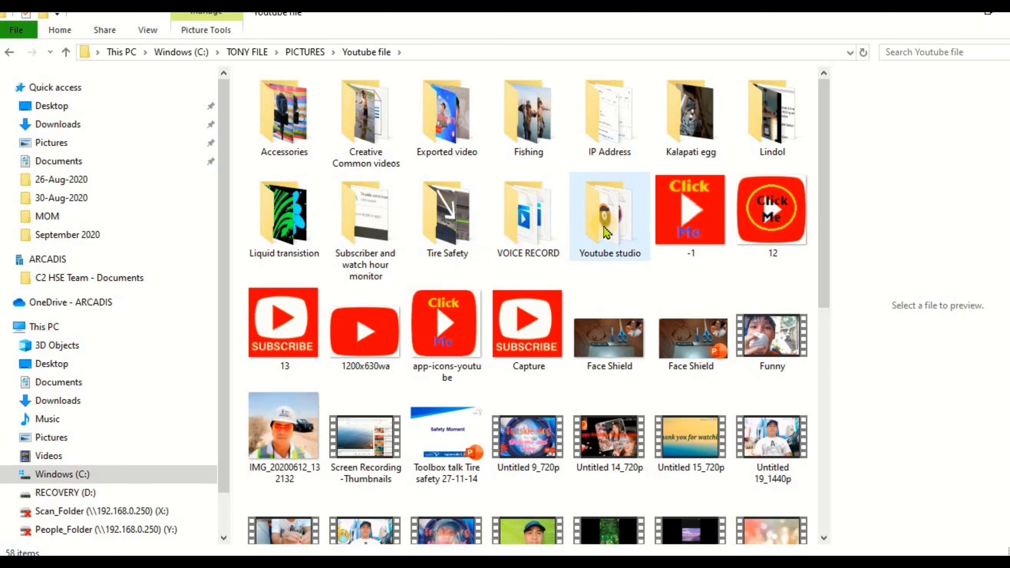
pyautogui.doubleClick(620, 229)
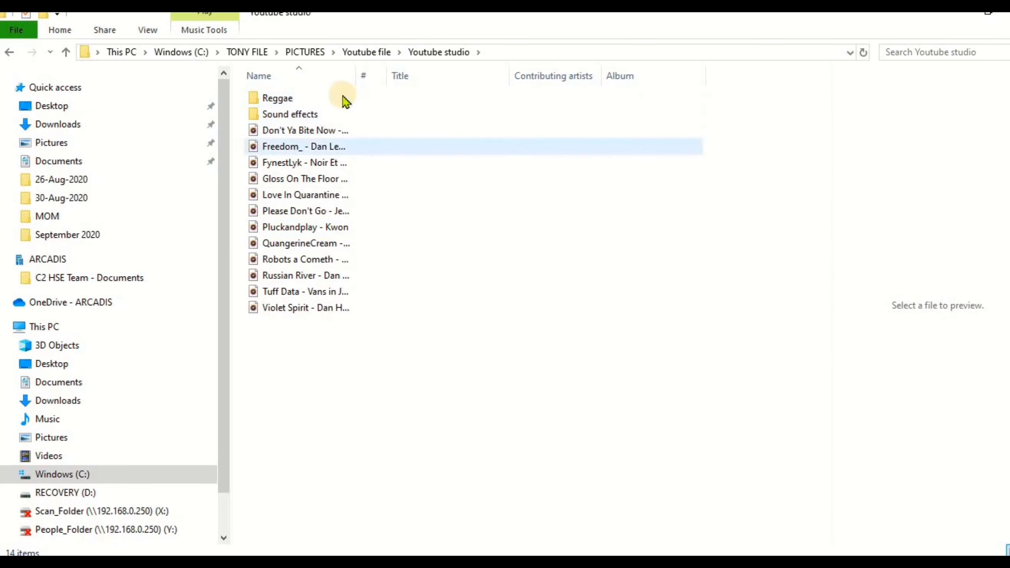
# Look into the Reggae folder to check its music files, and return to the Youtube studio folder.
pyautogui.doubleClick(298, 99)
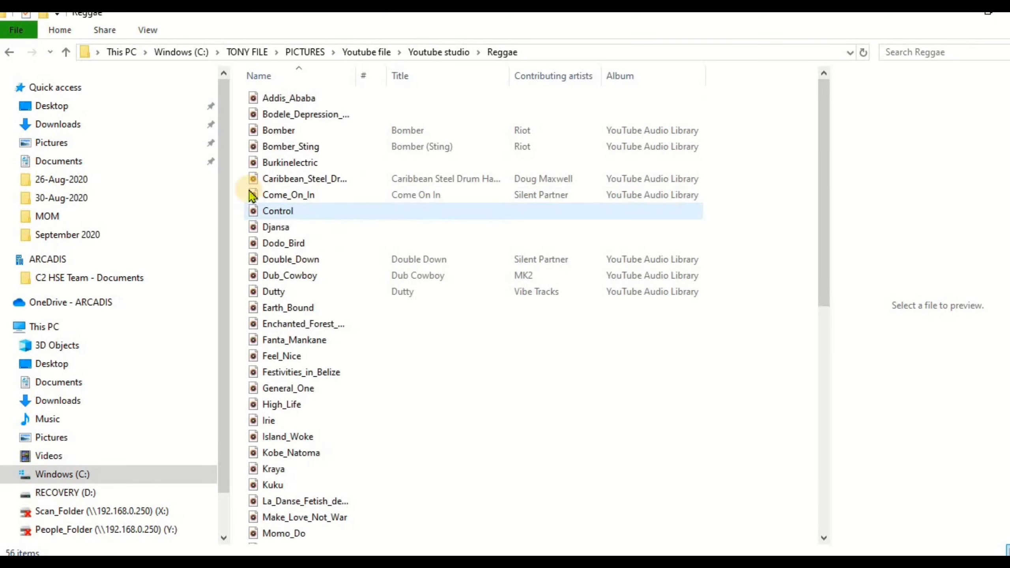
pyautogui.doubleClick(9, 52)
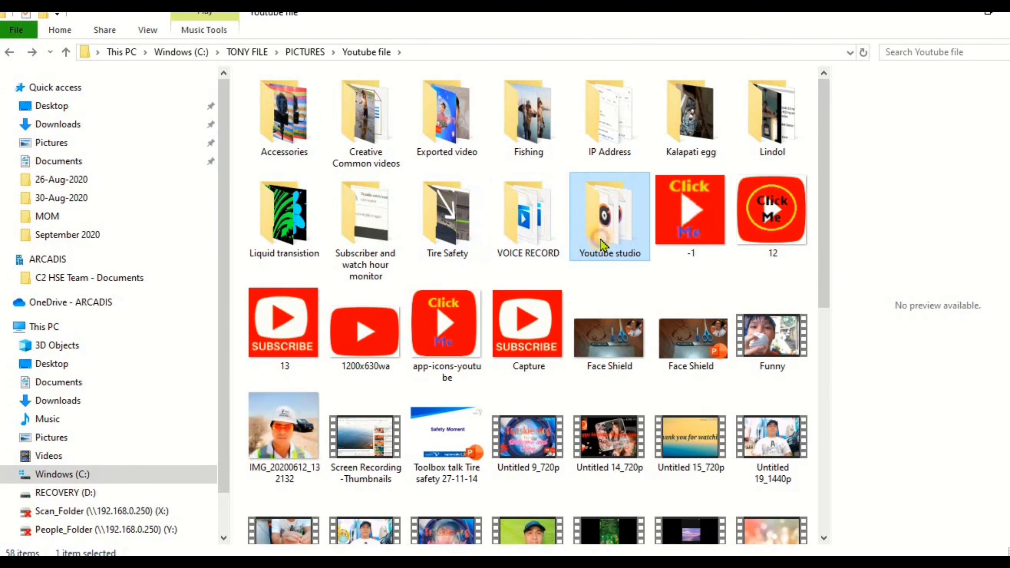
pyautogui.doubleClick(612, 247)
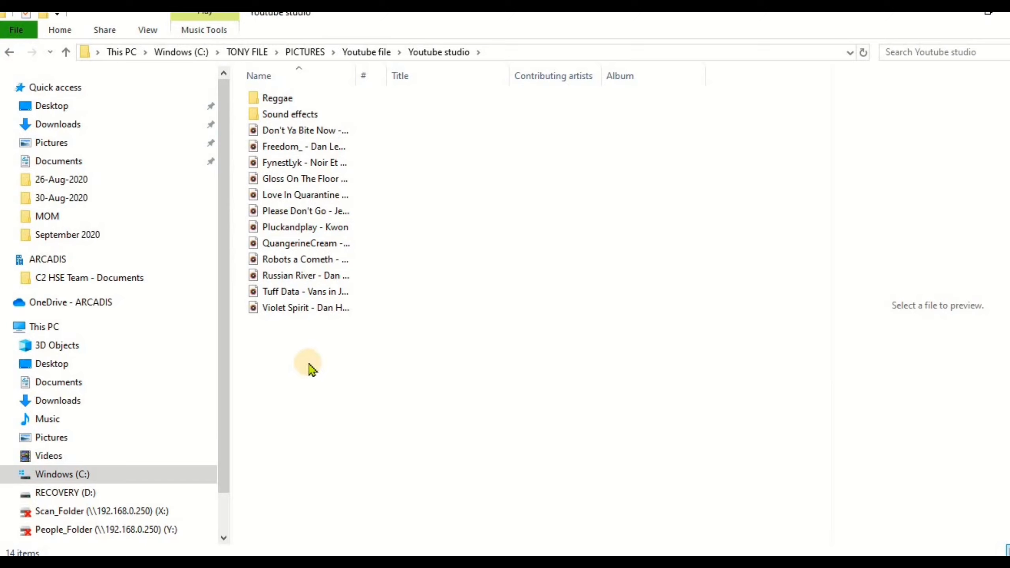
# Create a folder named "mixed download youtube music" in the Youtube studio folder.
pyautogui.rightClick(296, 368)
pyautogui.moveTo(395, 334)
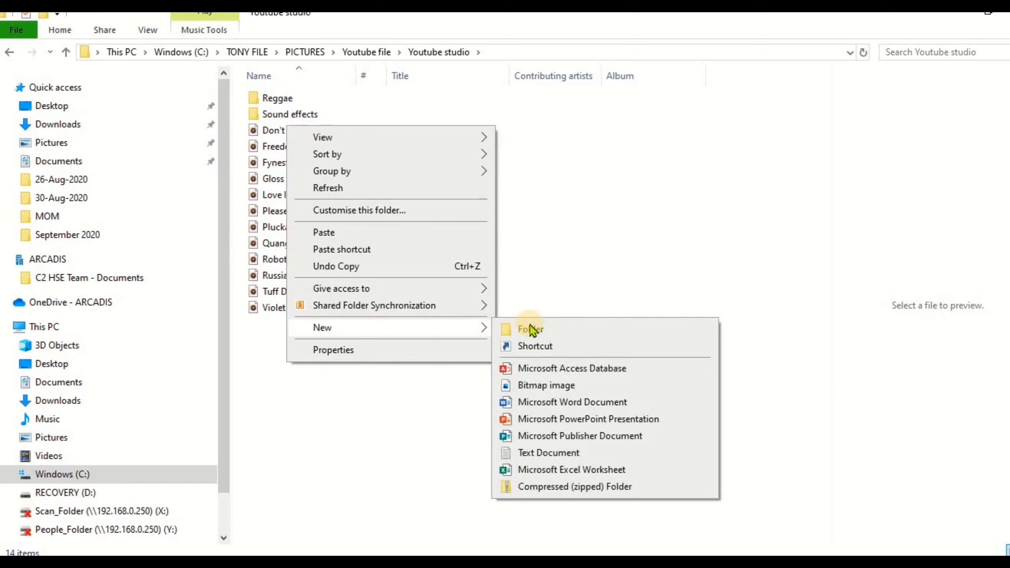
pyautogui.click(531, 329)
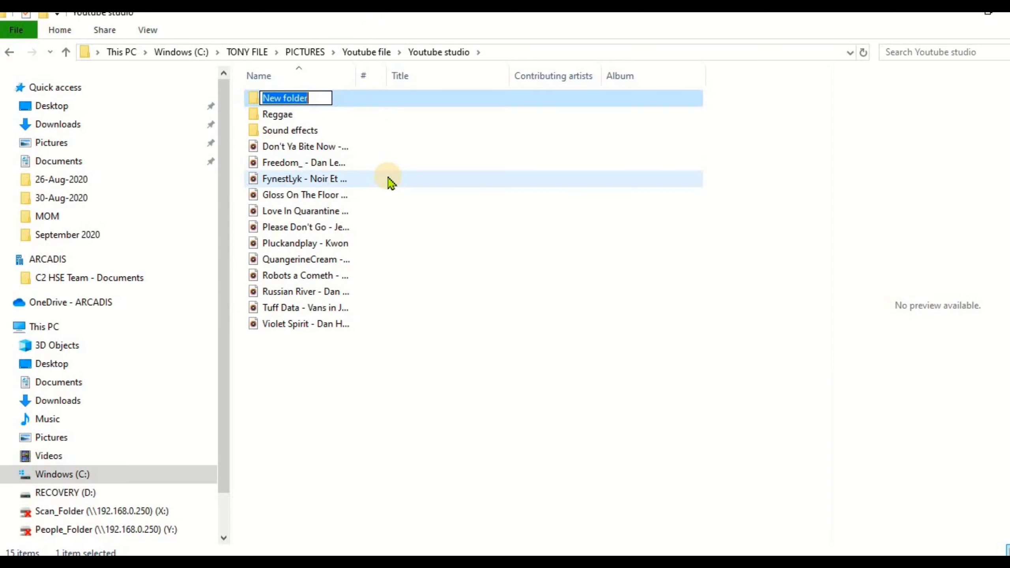
pyautogui.write('mixe')
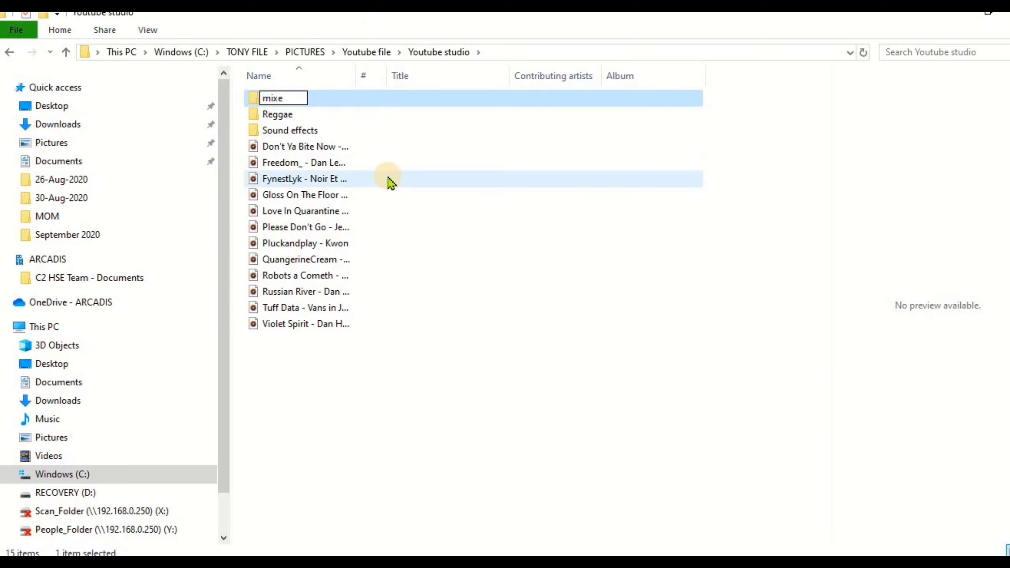
pyautogui.write('d dow')
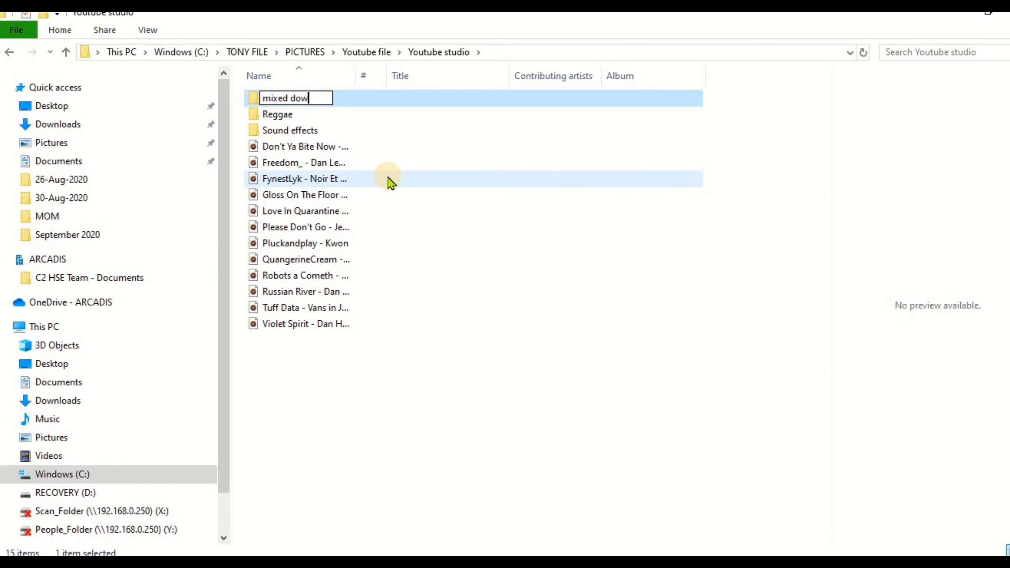
pyautogui.write('nload you')
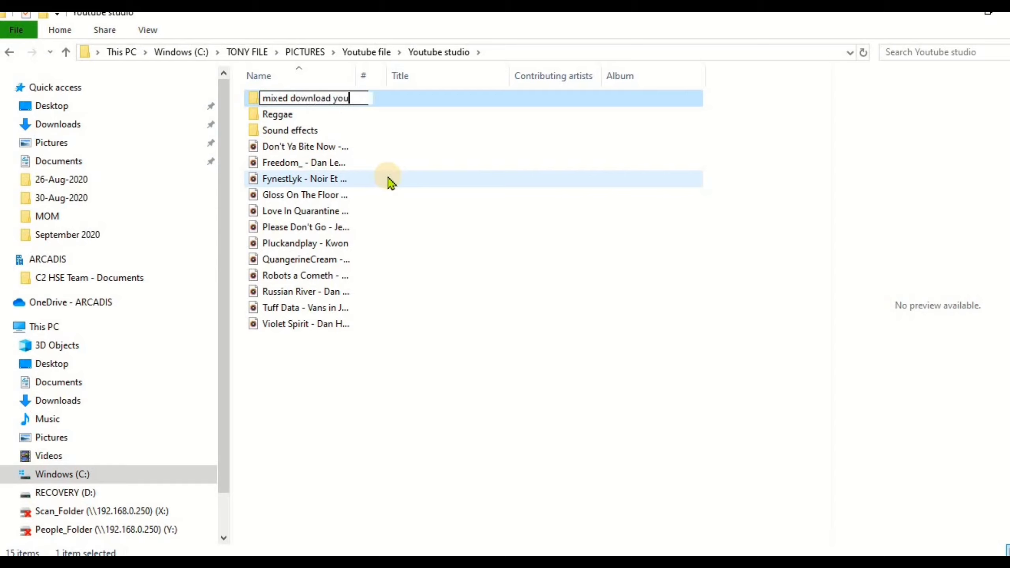
pyautogui.write('tube music')
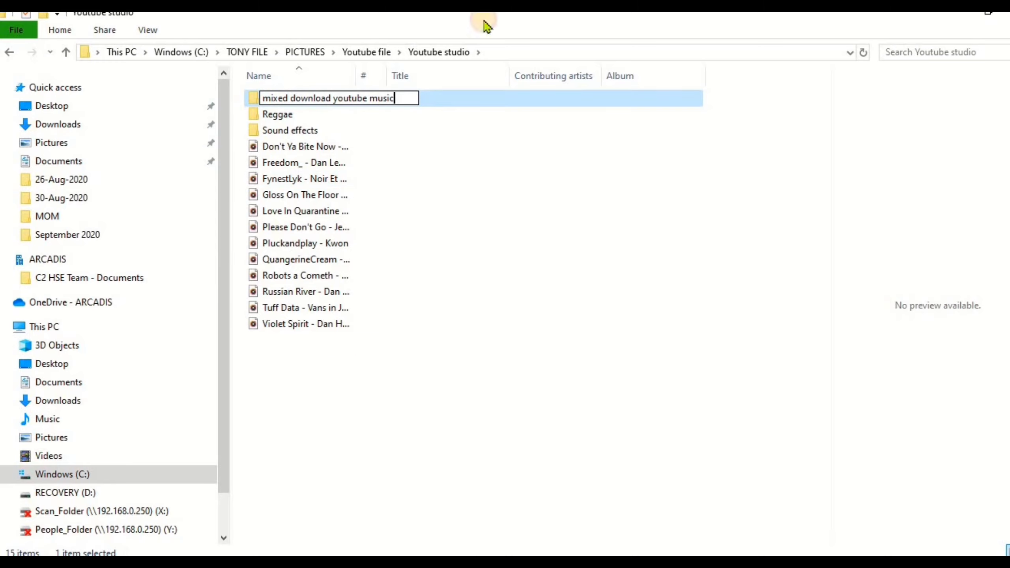
pyautogui.click(436, 108)
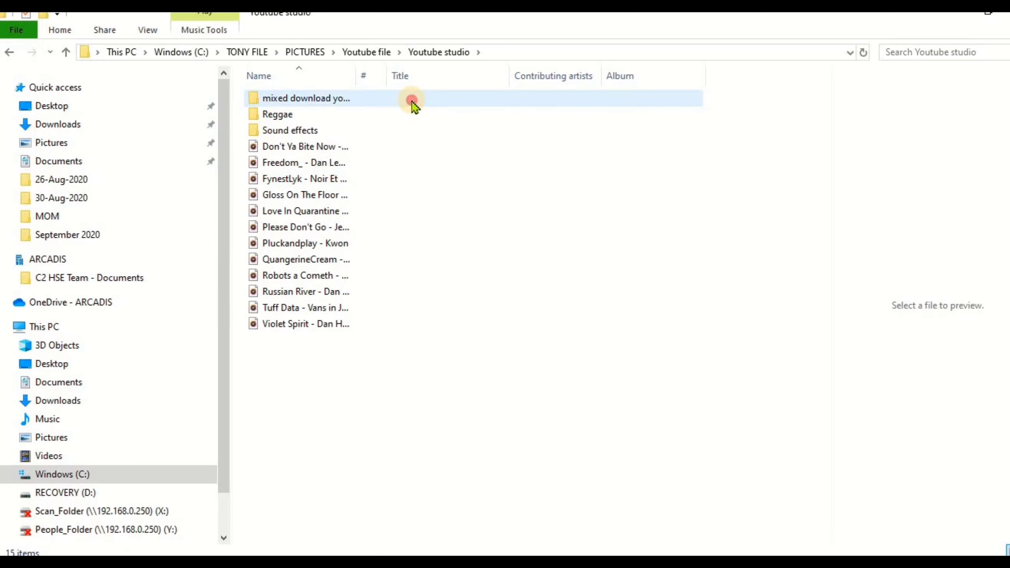
# Open the mixed download youtube music folder and paste the copied audio files into it.
pyautogui.press('Return')
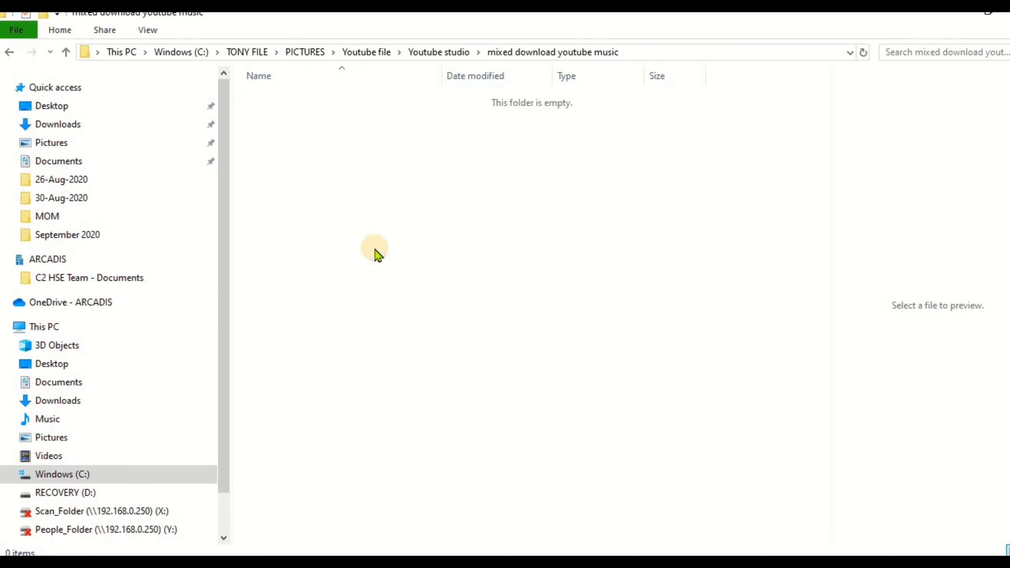
pyautogui.rightClick(375, 250)
pyautogui.click(411, 352)
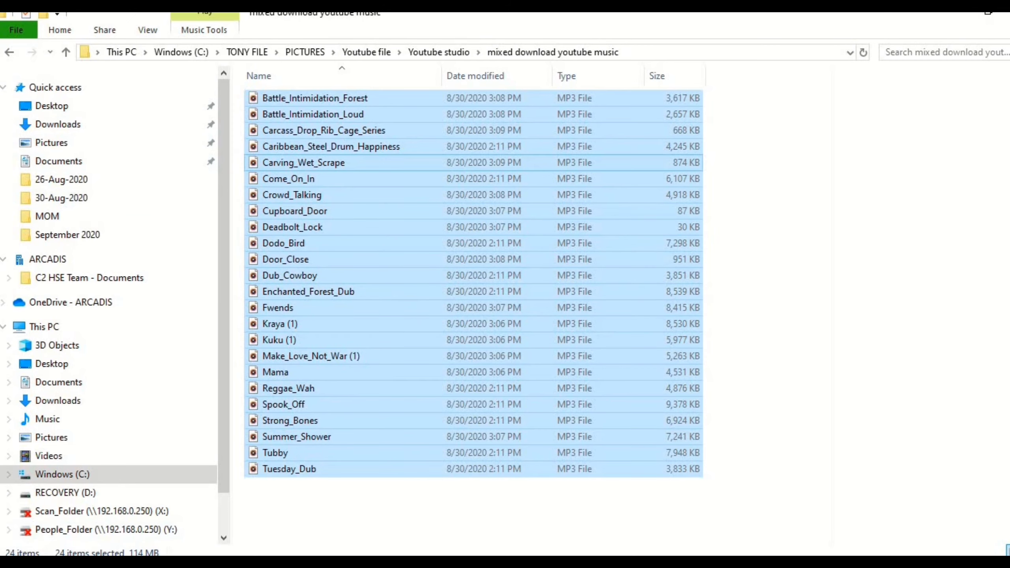
# Switch to the YouTube Audio Library in Chrome, filter free music by Attribution required, and view the attribution texts of Rocker Chicks and Avant Jazz - Disco Ultralounge.
pyautogui.hotkey('alt', 'Tab')
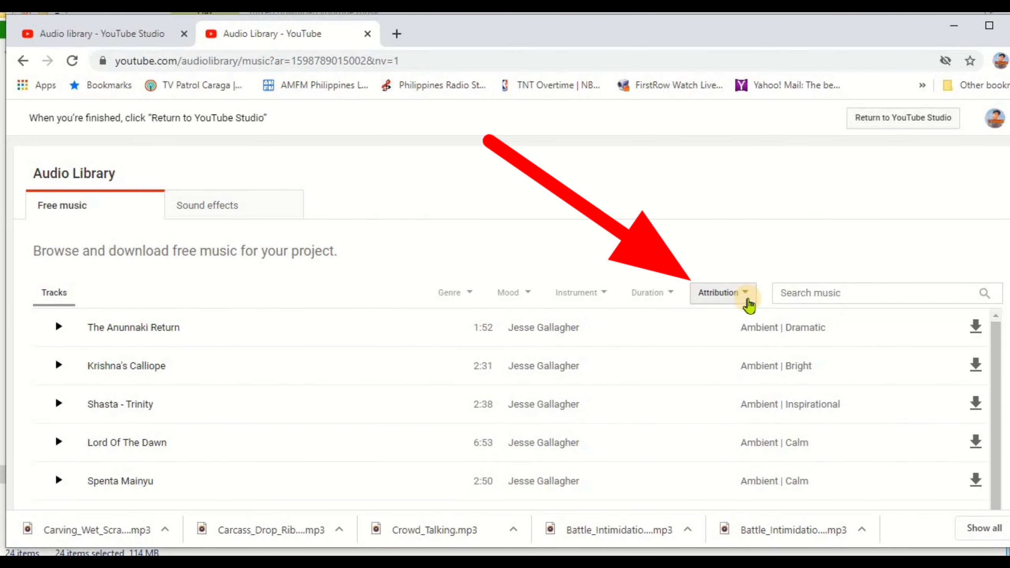
pyautogui.click(749, 305)
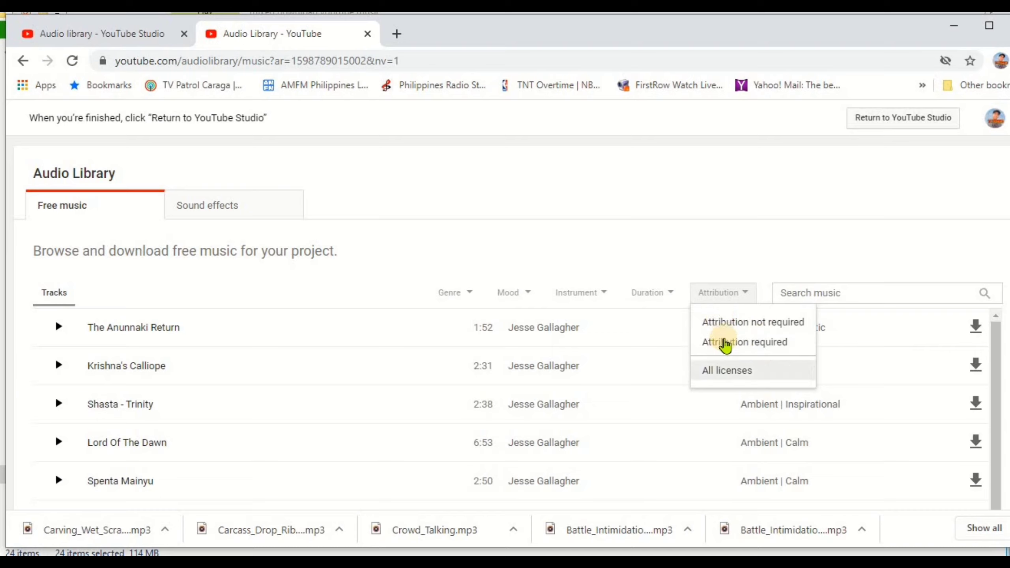
pyautogui.click(724, 342)
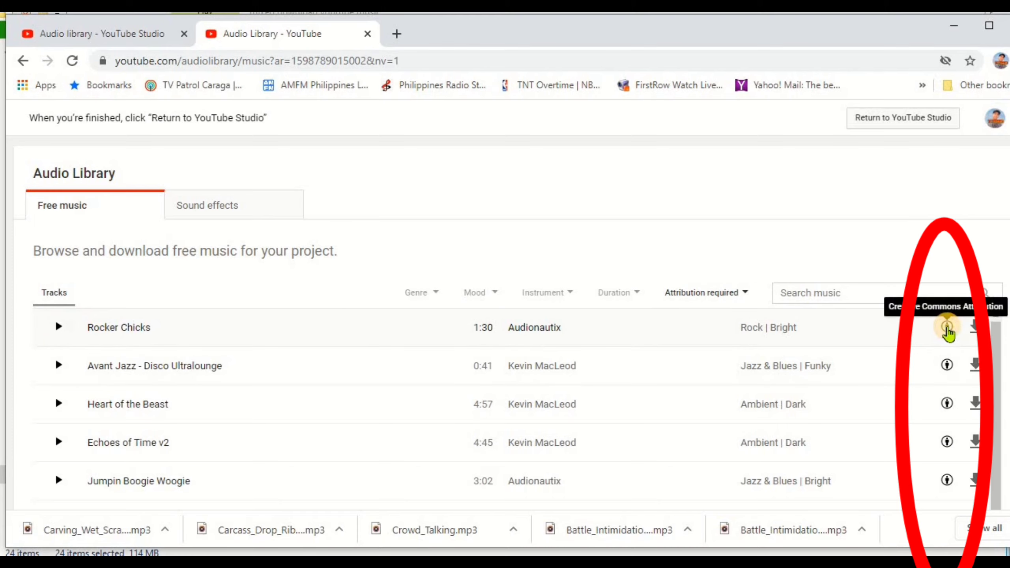
pyautogui.click(947, 327)
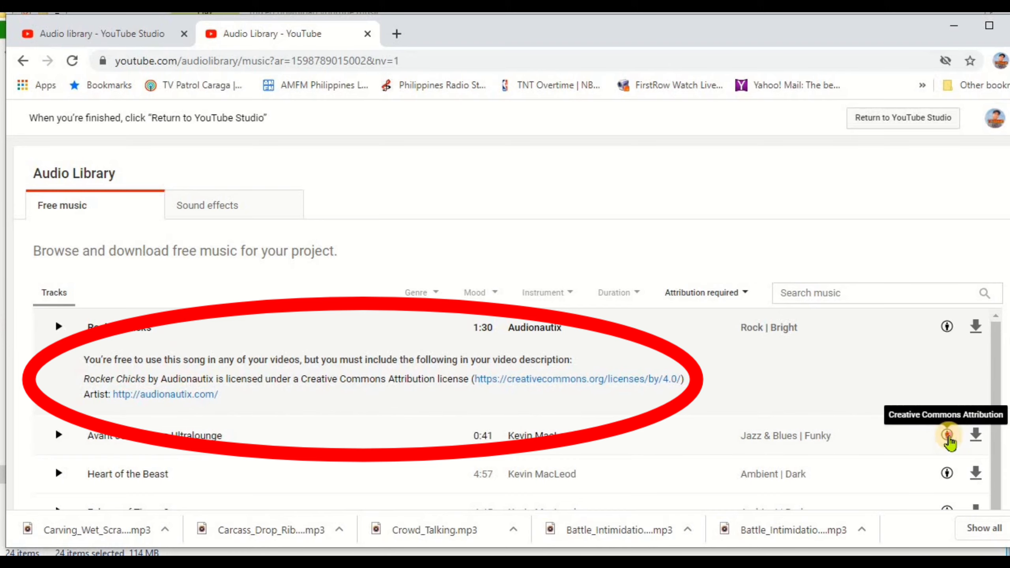
pyautogui.click(947, 436)
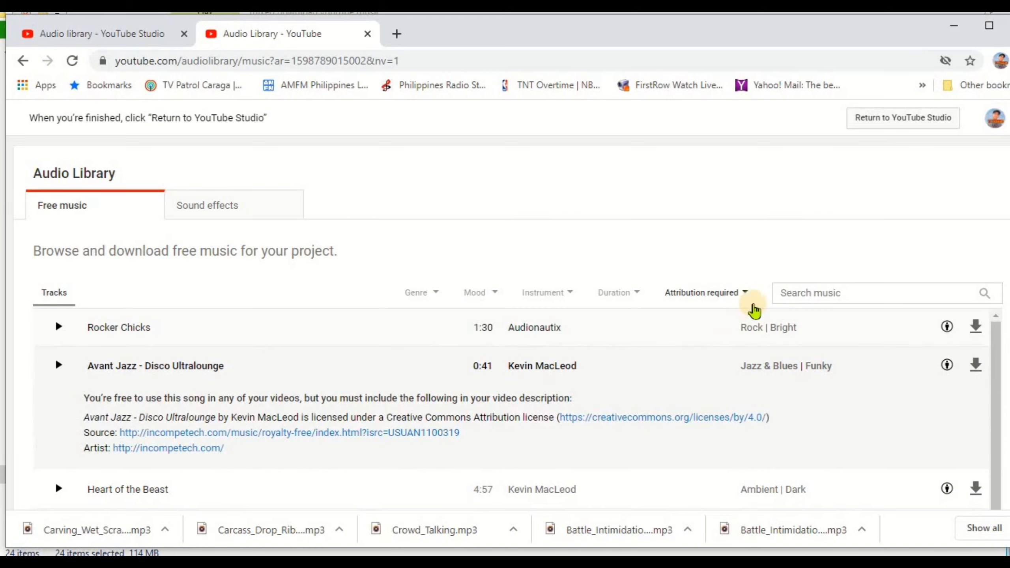
# Change the free music attribution filter to Attribution not required.
pyautogui.click(746, 300)
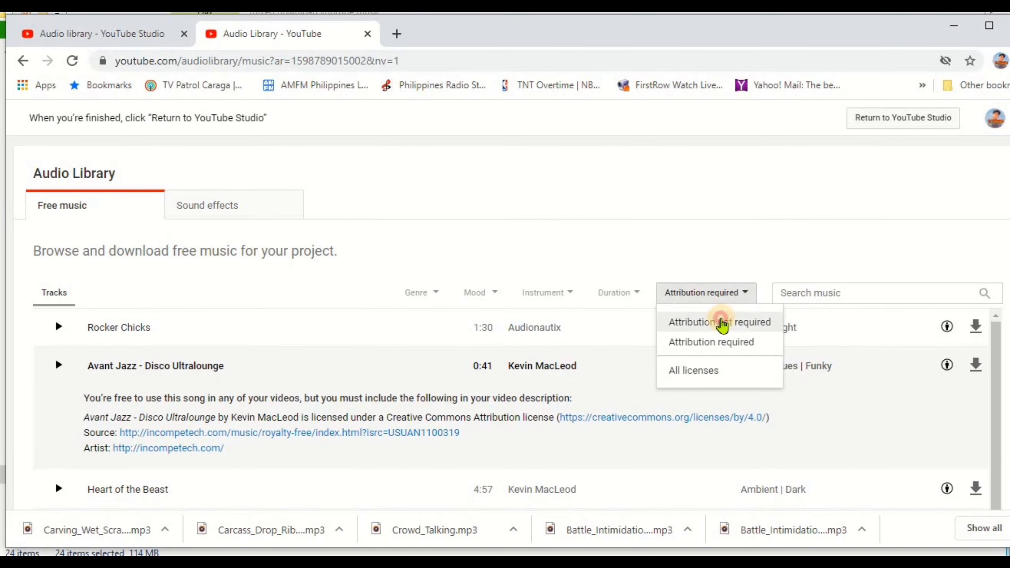
pyautogui.click(721, 323)
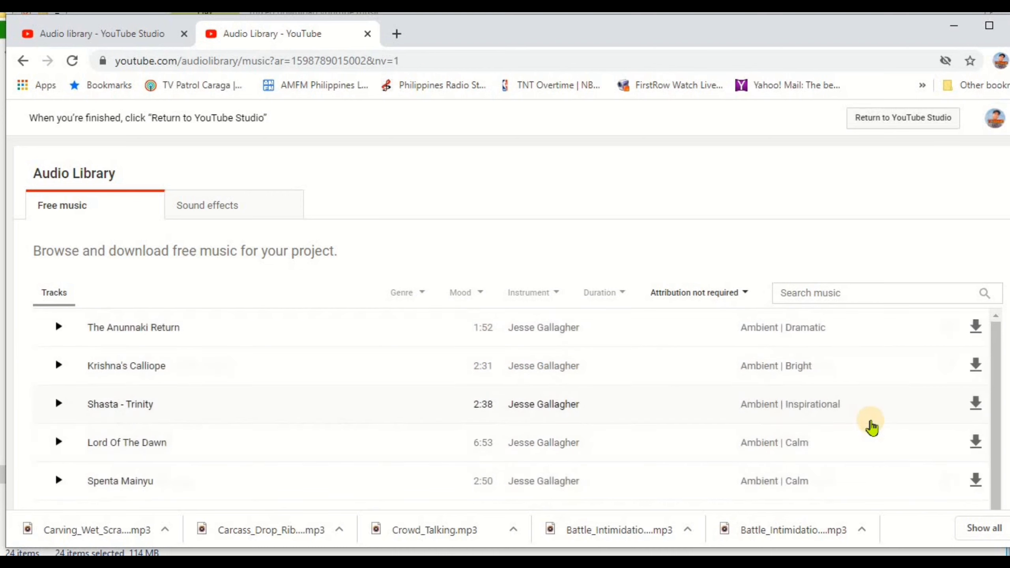